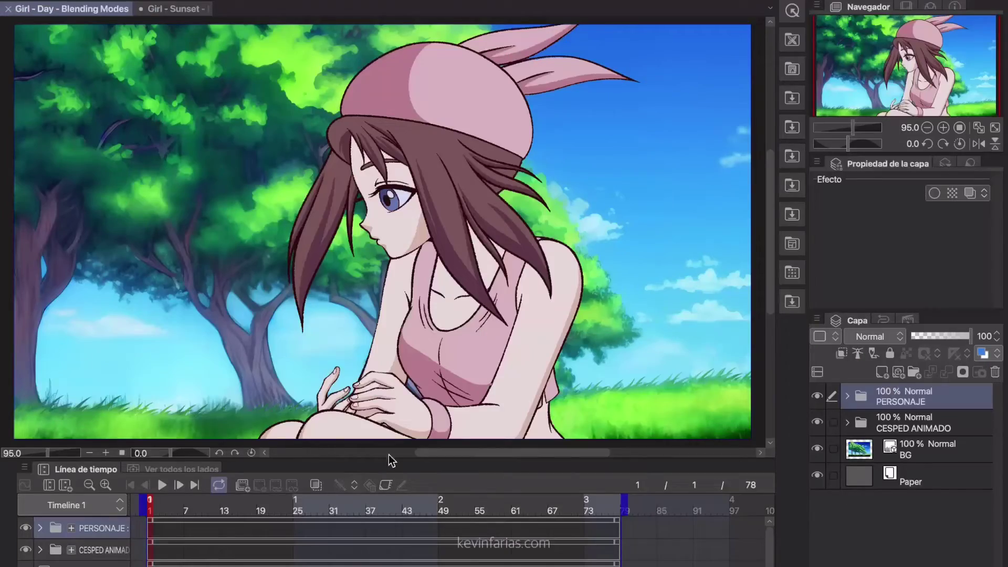
- Toggle the PERSONAJE folder's visibility to compare the scene with and without the character
left_click(818, 397)
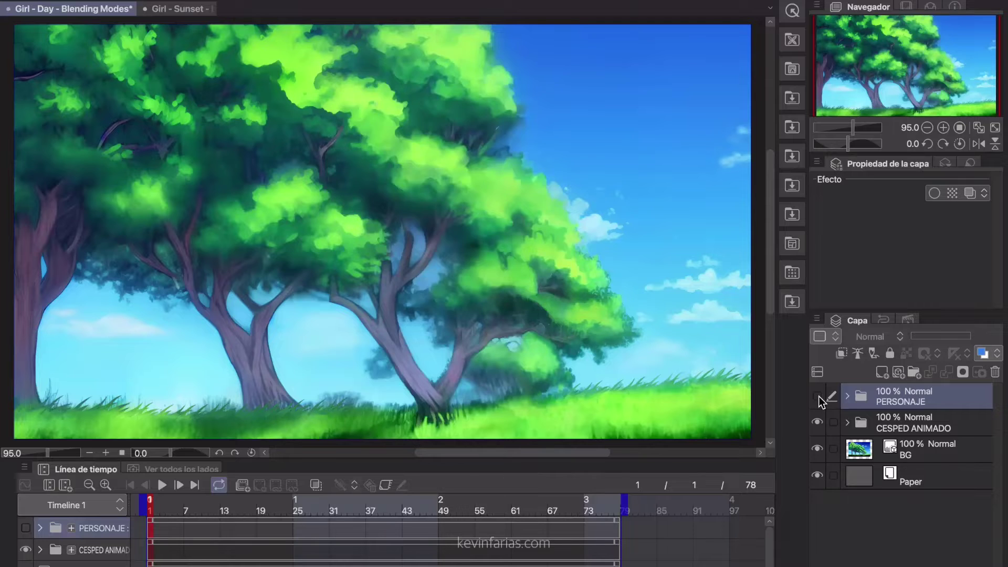
left_click(818, 396)
left_click(818, 396)
left_click(818, 396)
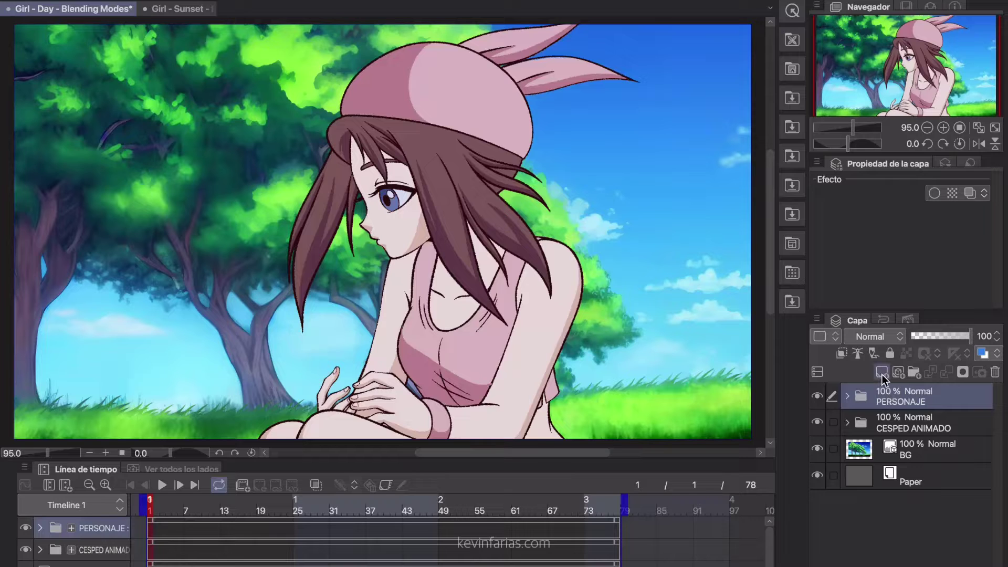
- Create a raster layer named COLOR BASE above the PERSONAJE folder and clip it to the folder below
left_click(882, 373)
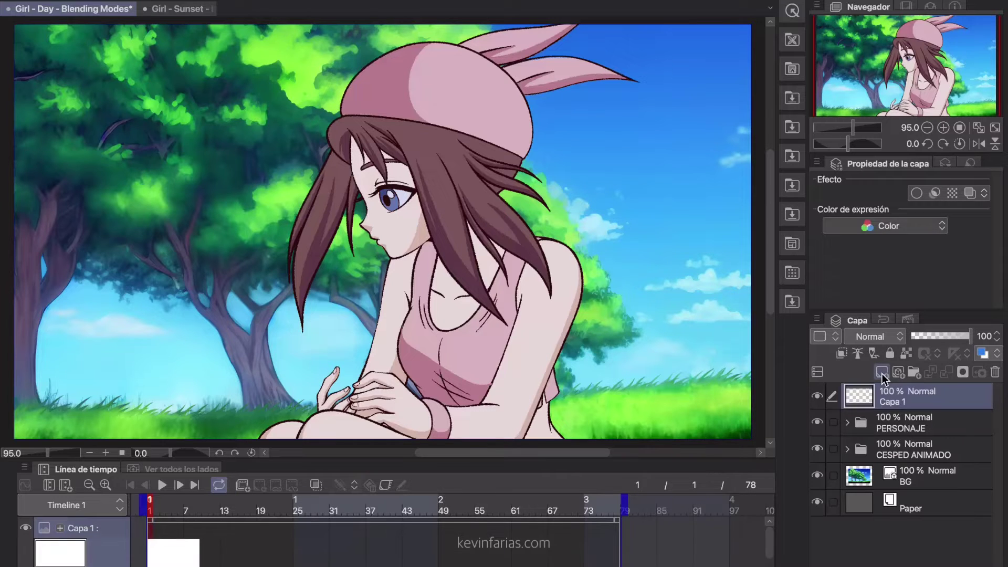
double_click(900, 399)
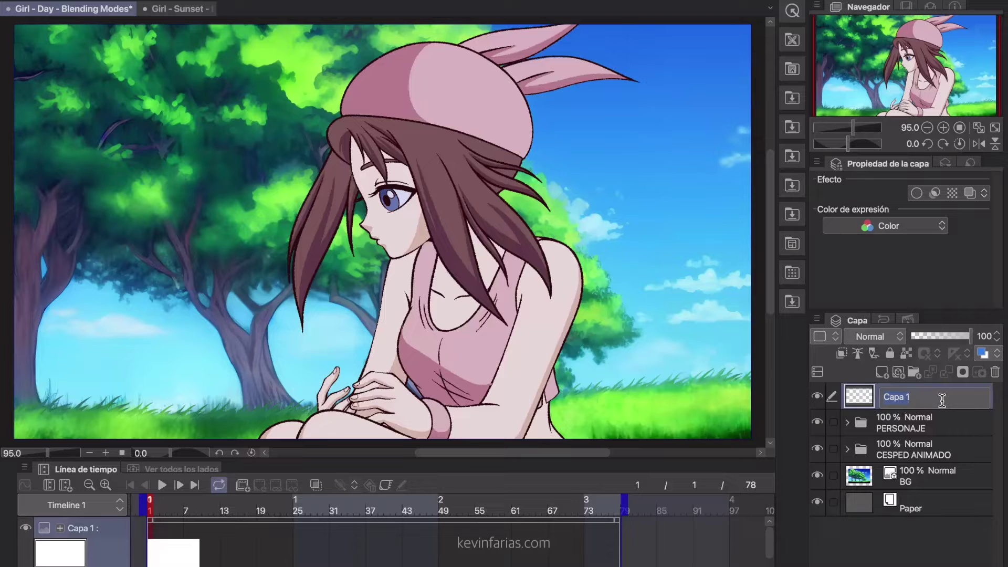
type("COLOR BASE")
key("Return")
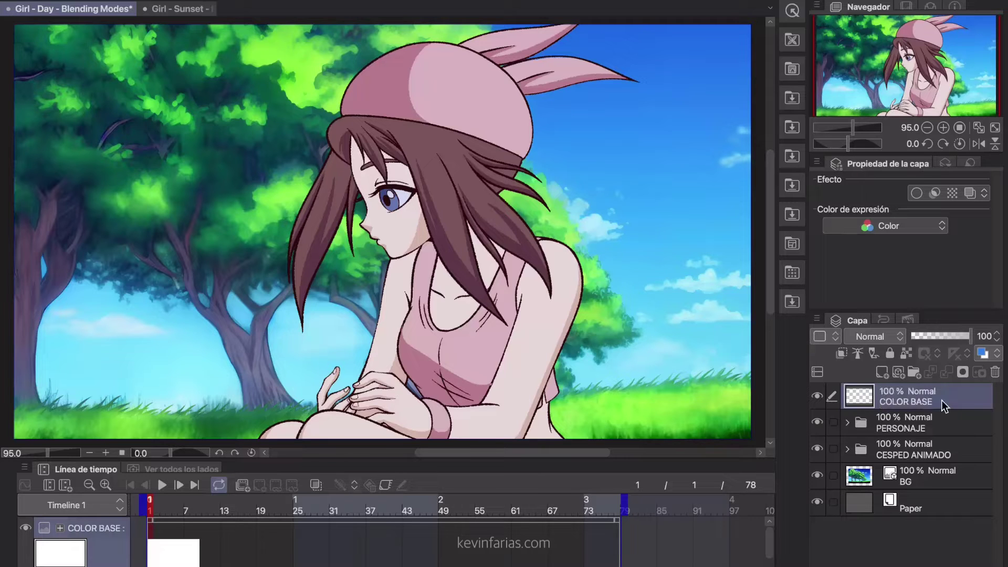
left_click(842, 354)
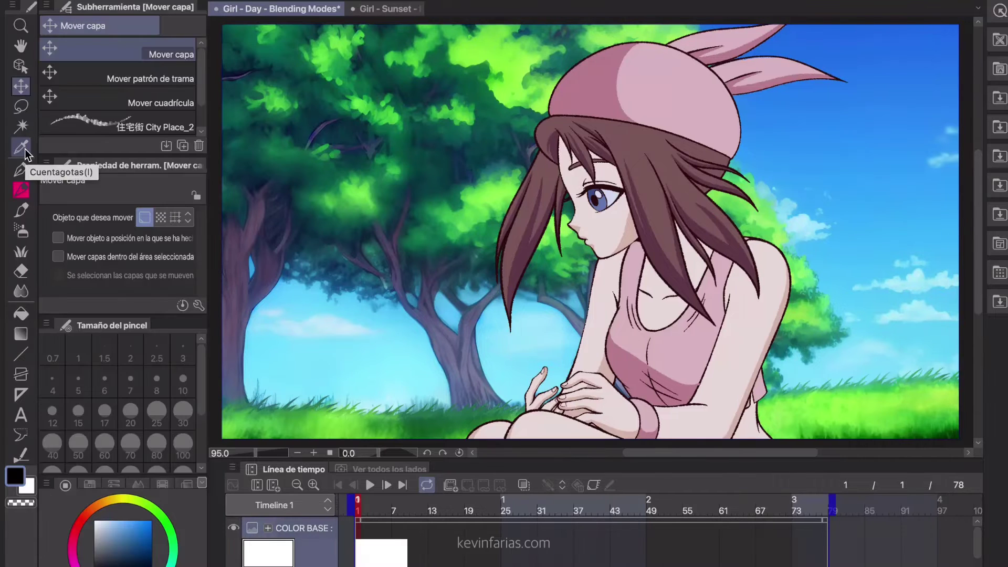
- Fill the COLOR BASE layer with light blue sampled from the background sky and set its blending mode to Multiplicación
left_click(21, 147)
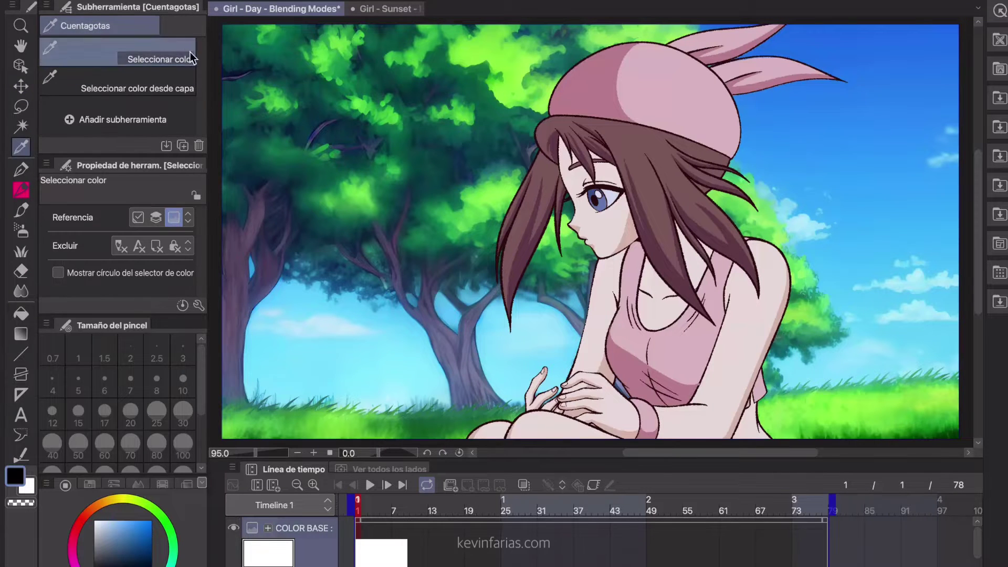
left_click(409, 372)
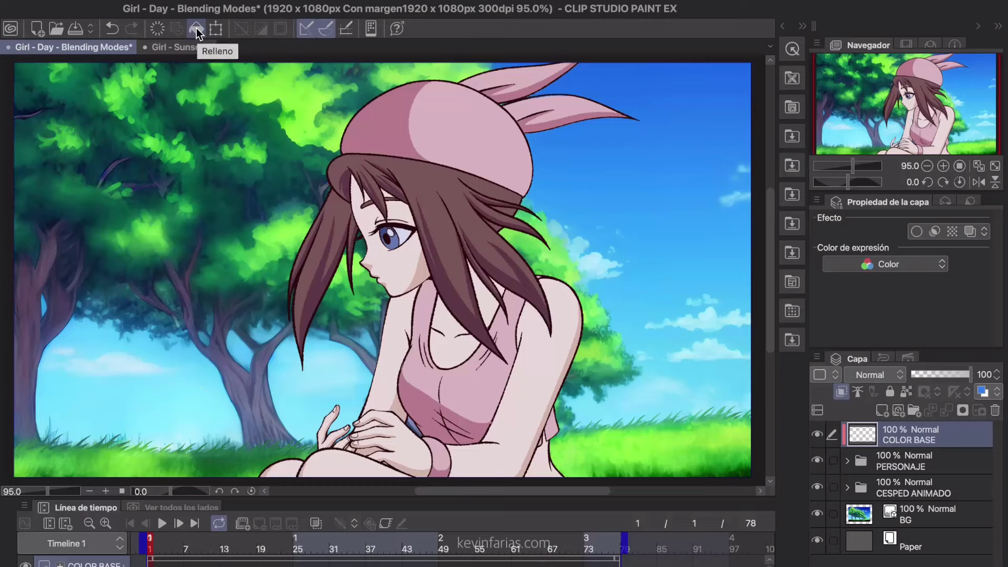
left_click(196, 27)
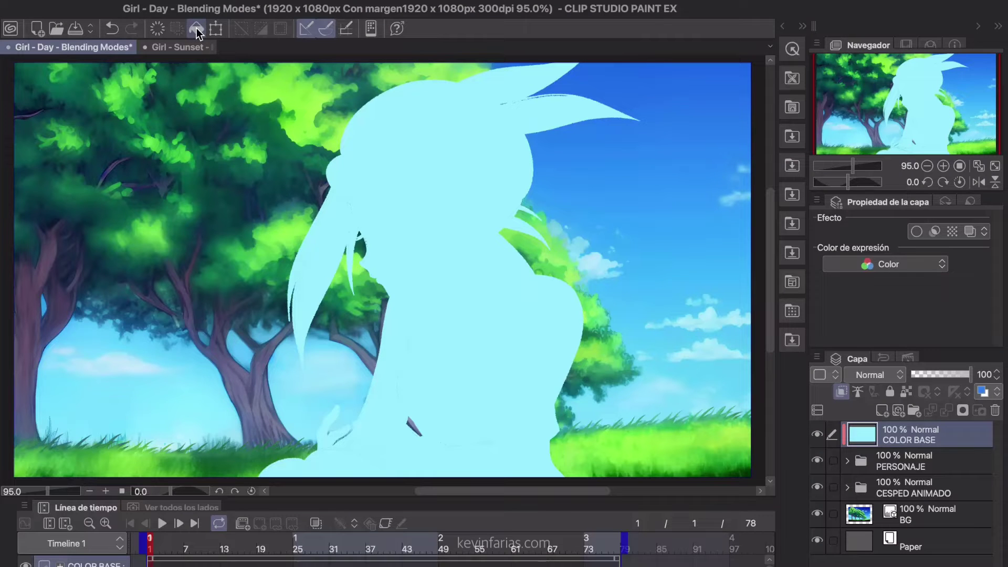
left_click(894, 374)
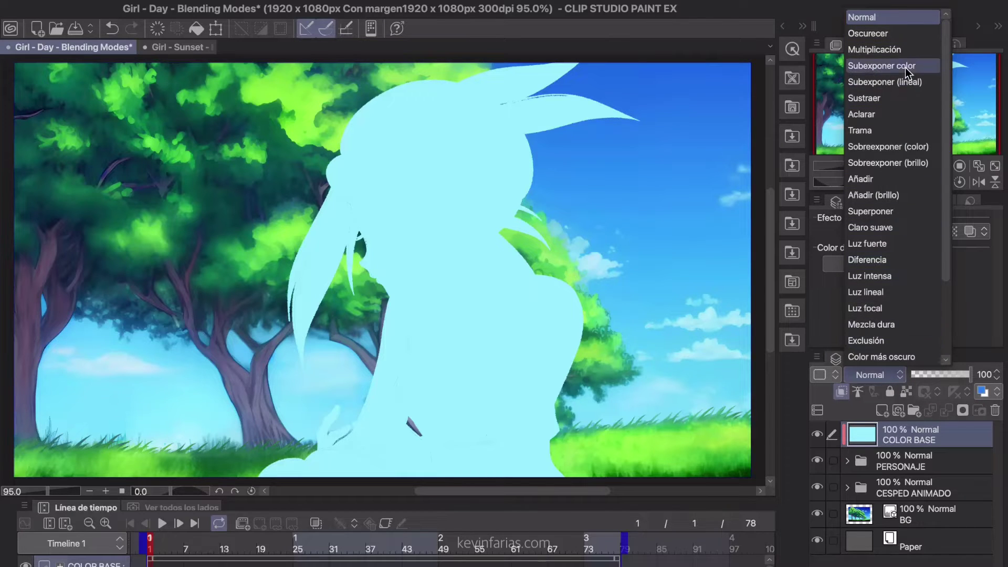
left_click(919, 49)
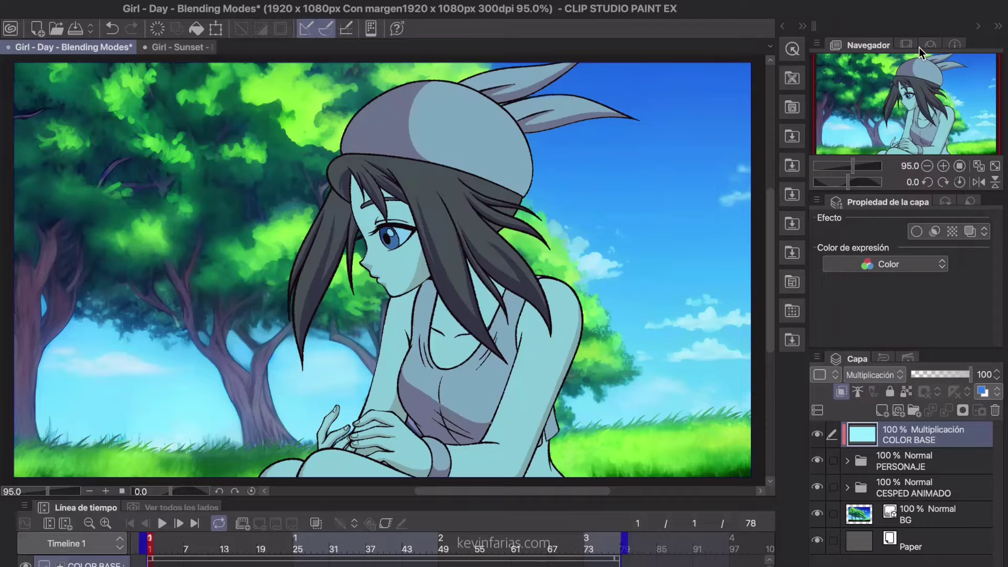
- Compare the image with the COLOR BASE layer hidden and shown, and with its clipping off and on
left_click(818, 434)
left_click(818, 434)
left_click(818, 434)
left_click(818, 435)
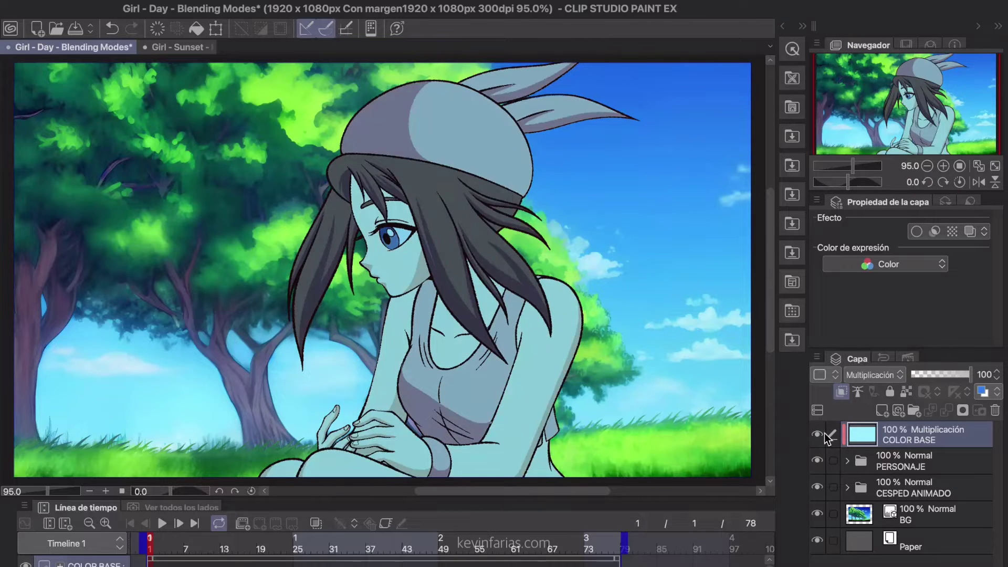
left_click(842, 392)
left_click(842, 392)
left_click(842, 392)
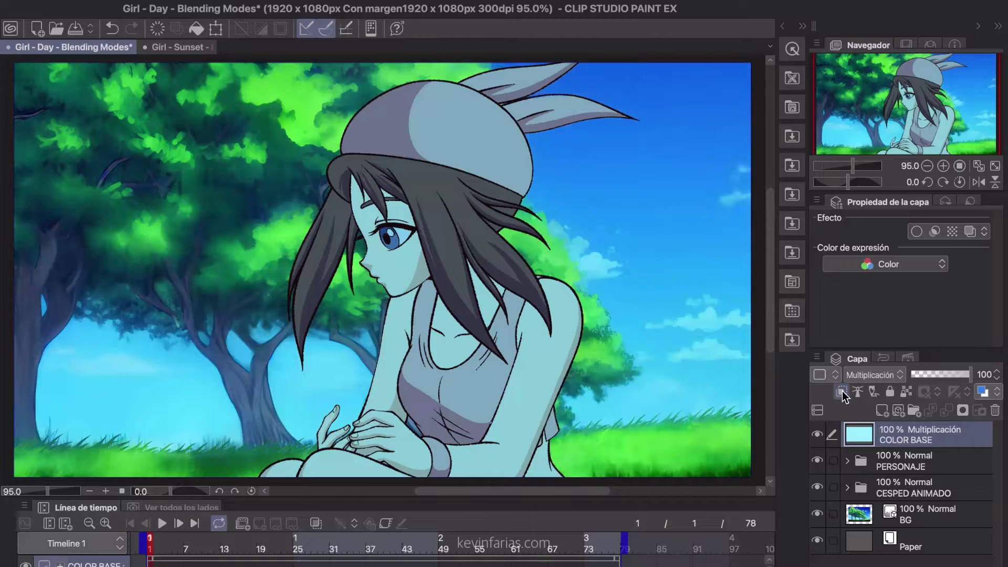
left_click(842, 392)
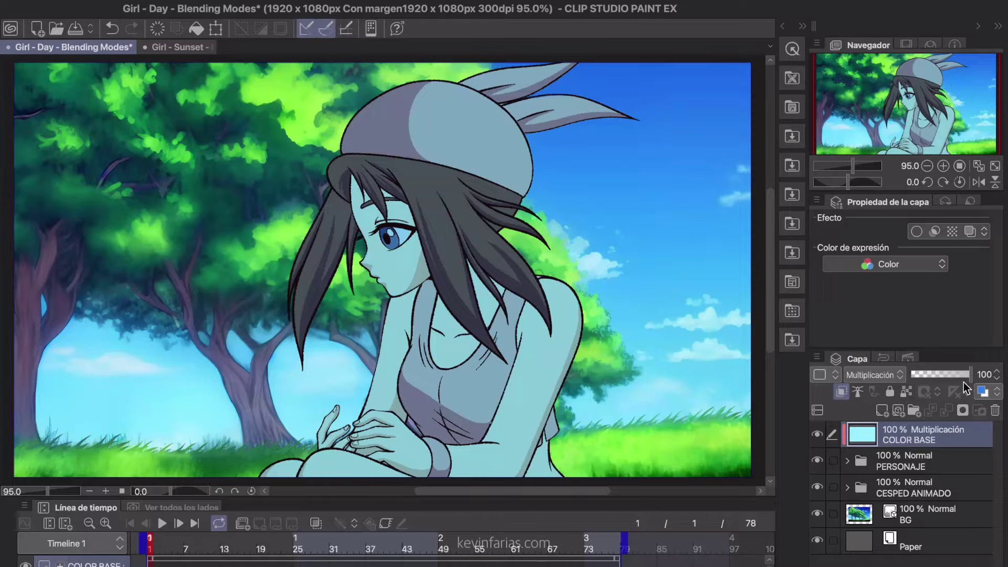
- Set the COLOR BASE layer's opacity to 25%
left_click(983, 374)
type("25")
key("Return")
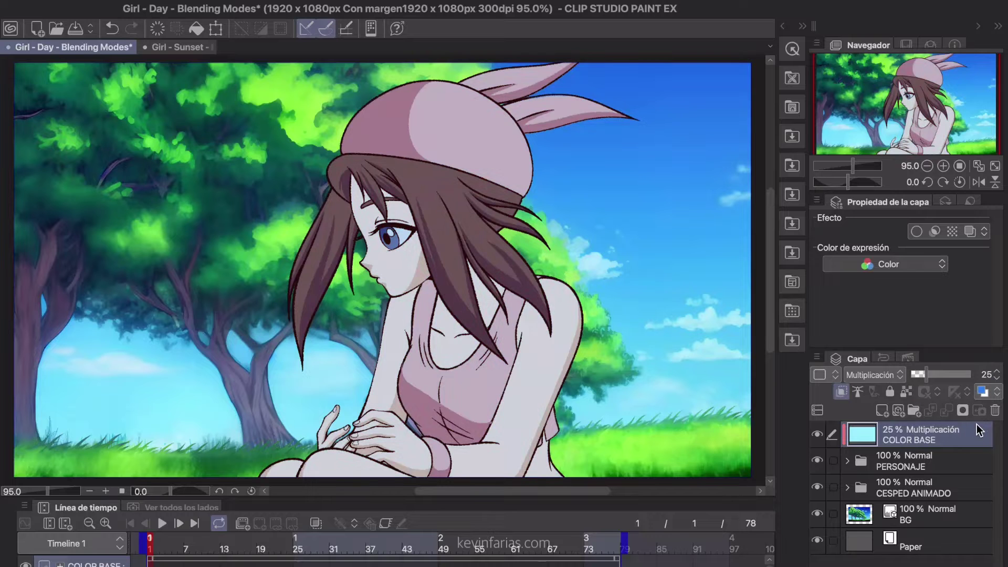
- Toggle the COLOR BASE layer's visibility to compare the character with and without the blue tint
left_click(818, 434)
left_click(818, 435)
left_click(818, 435)
left_click(818, 435)
left_click(818, 435)
left_click(818, 435)
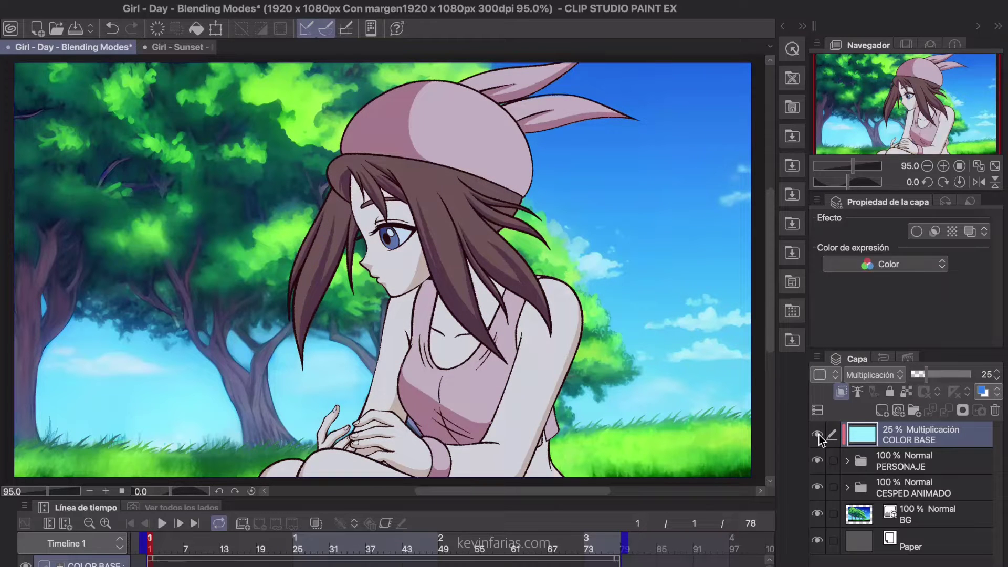
- Add a raster layer named BRILLOS above COLOR BASE and set its blending mode to Añadir (brillo)
left_click(882, 410)
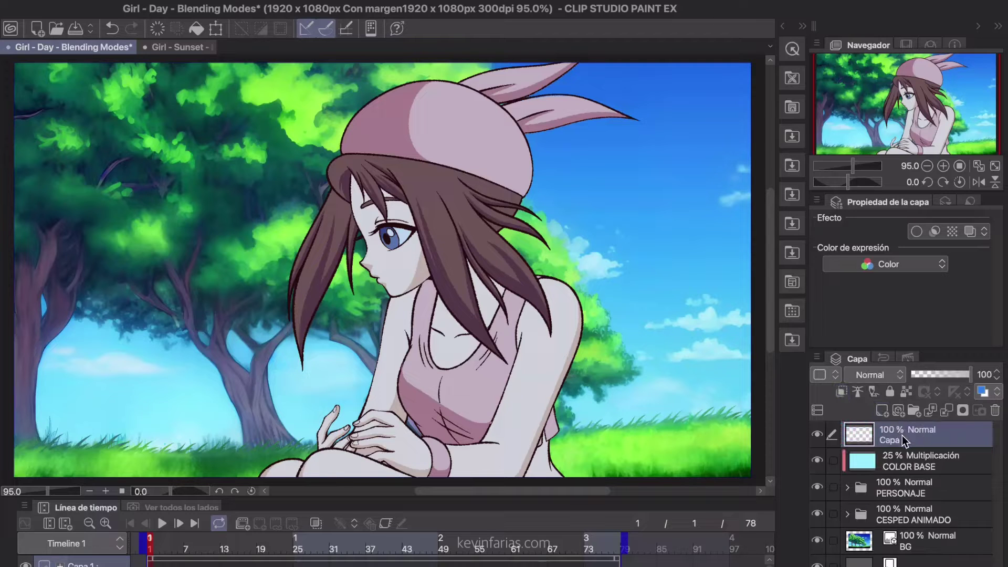
double_click(904, 437)
type("BRILLOS")
key("Return")
left_click(888, 376)
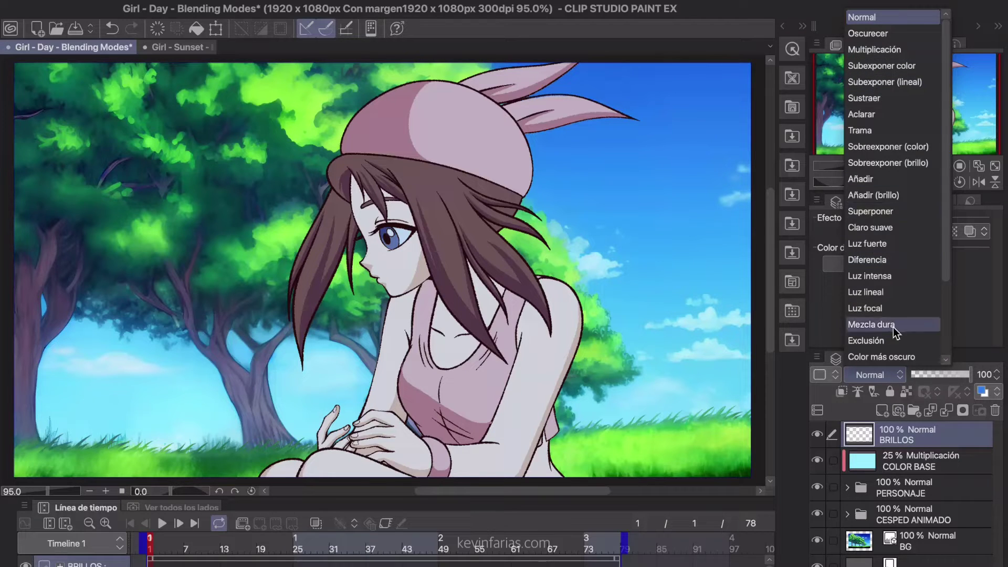
left_click(913, 195)
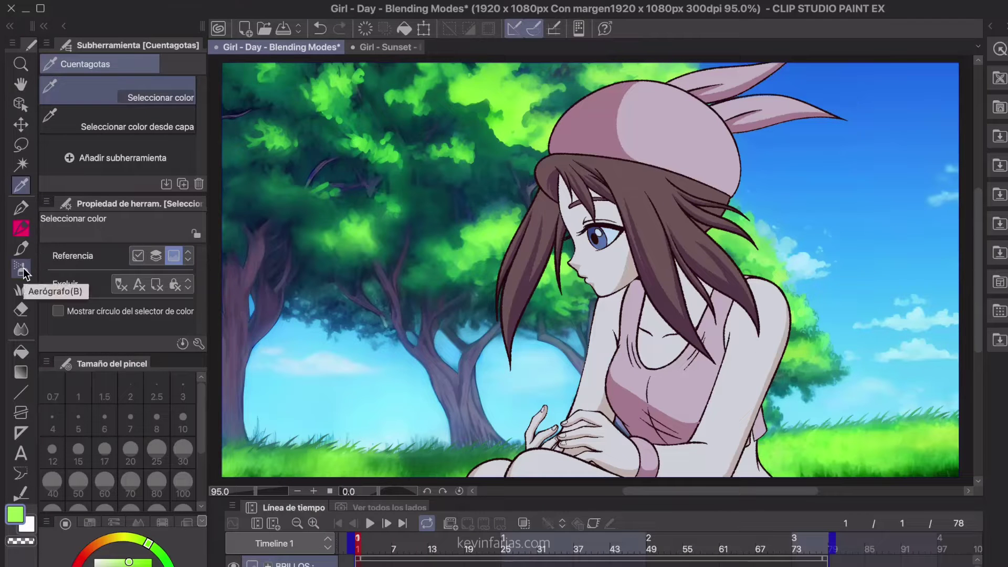
- Paint soft light-green highlights along the character's edges, including the cap, with the Suave airbrush at size 100
left_click(21, 269)
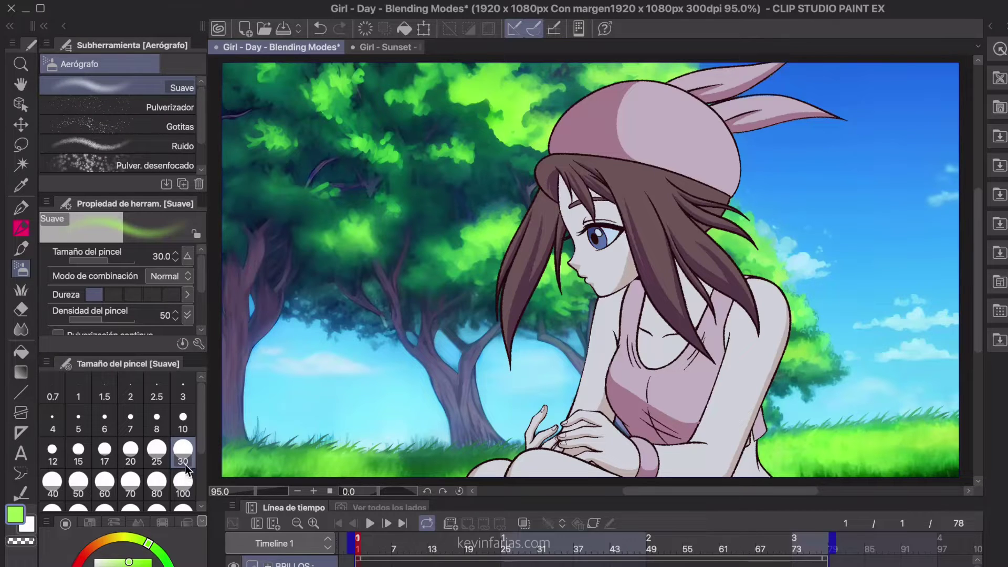
left_click(184, 486)
mouse_move(662, 73)
left_mouse_down()
mouse_move(746, 194)
mouse_move(798, 341)
mouse_move(735, 79)
mouse_move(726, 183)
left_mouse_up()
mouse_move(517, 183)
left_mouse_down()
mouse_move(546, 462)
mouse_move(488, 263)
left_mouse_up()
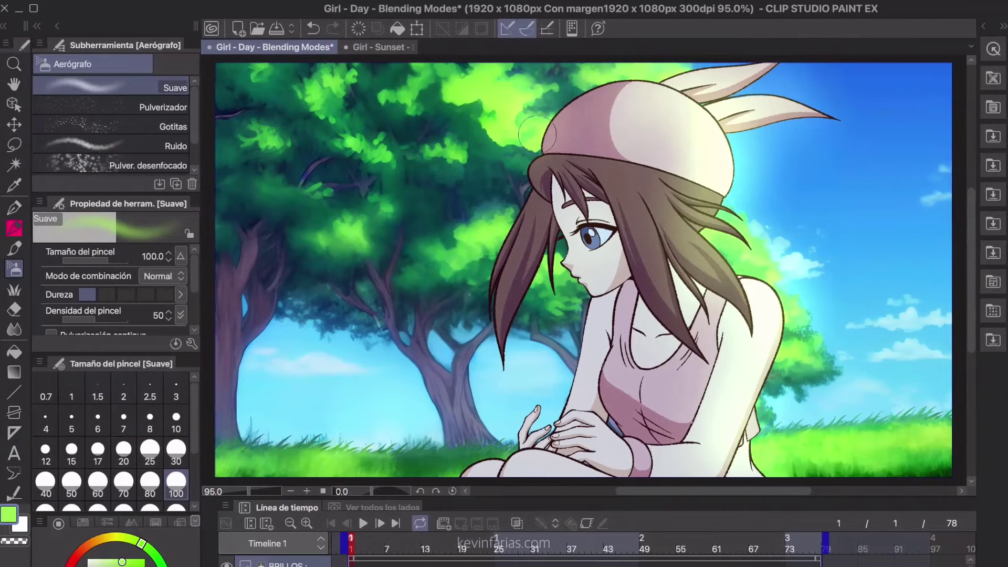
mouse_move(535, 134)
left_mouse_down()
mouse_move(498, 232)
mouse_move(361, 155)
mouse_move(744, 365)
mouse_move(828, 134)
mouse_move(872, 288)
mouse_move(850, 157)
left_mouse_up()
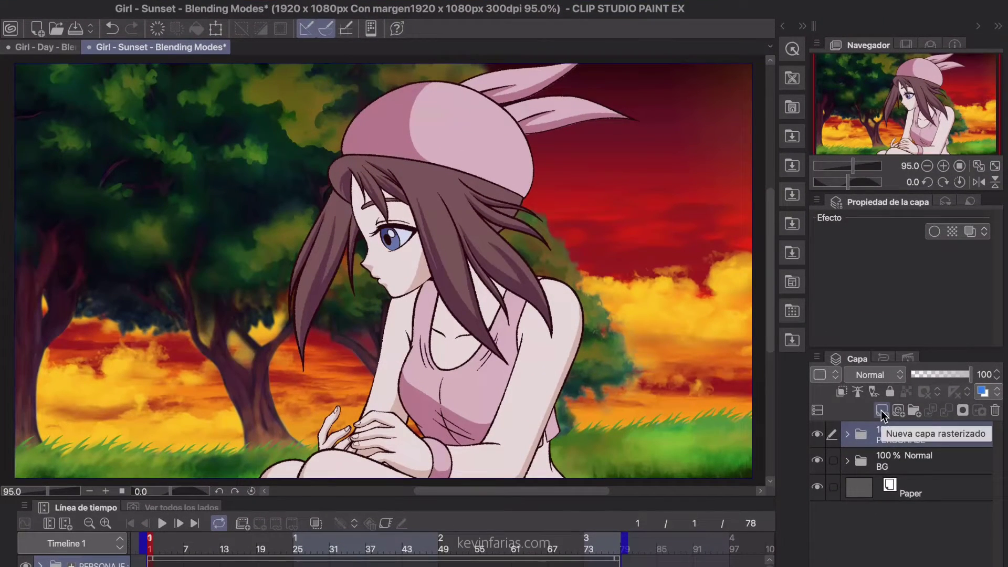
- In the sunset illustration, add a raster layer named COLOR BASE above the PERSONAJE folder and clip it to the folder
left_click(881, 410)
double_click(903, 439)
type("COLOR BASE")
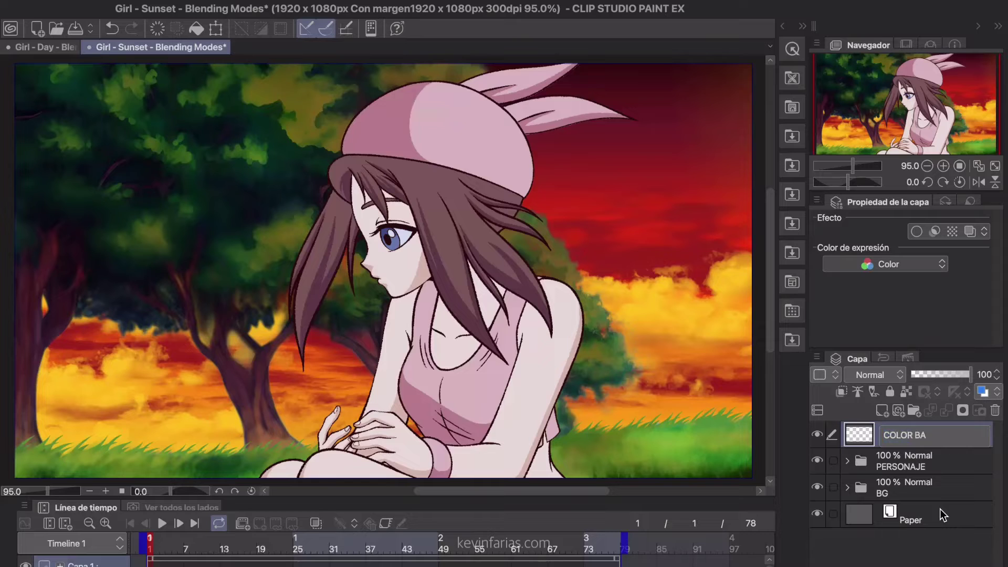
key("Return")
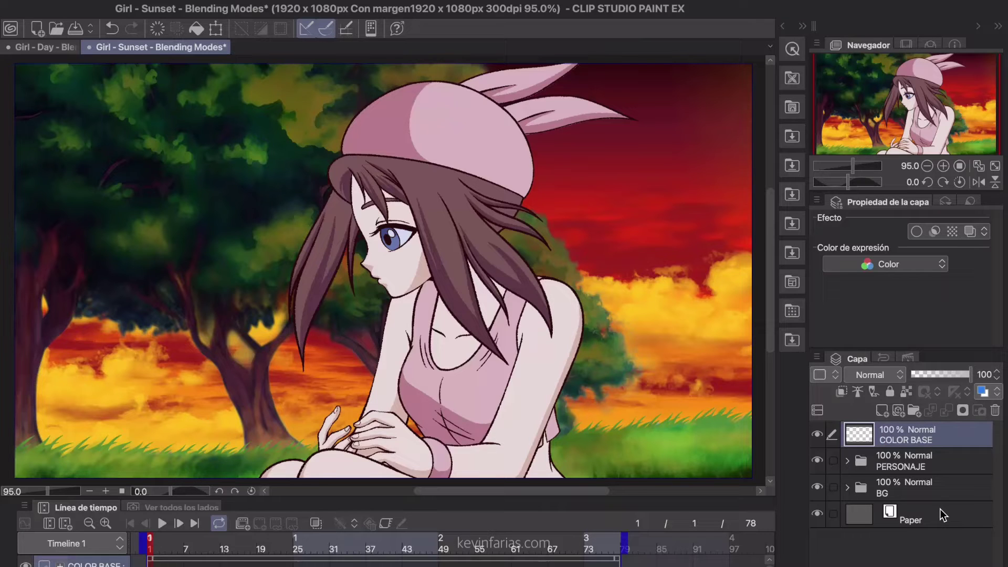
left_click(843, 392)
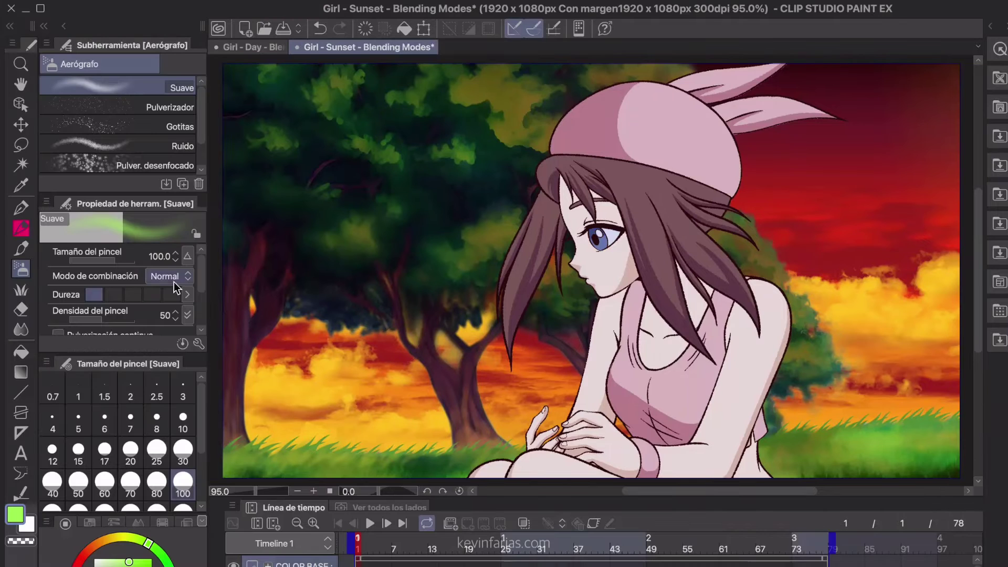
- Sample an orange from the sunset clouds and fill the COLOR BASE layer with it
left_click(21, 185)
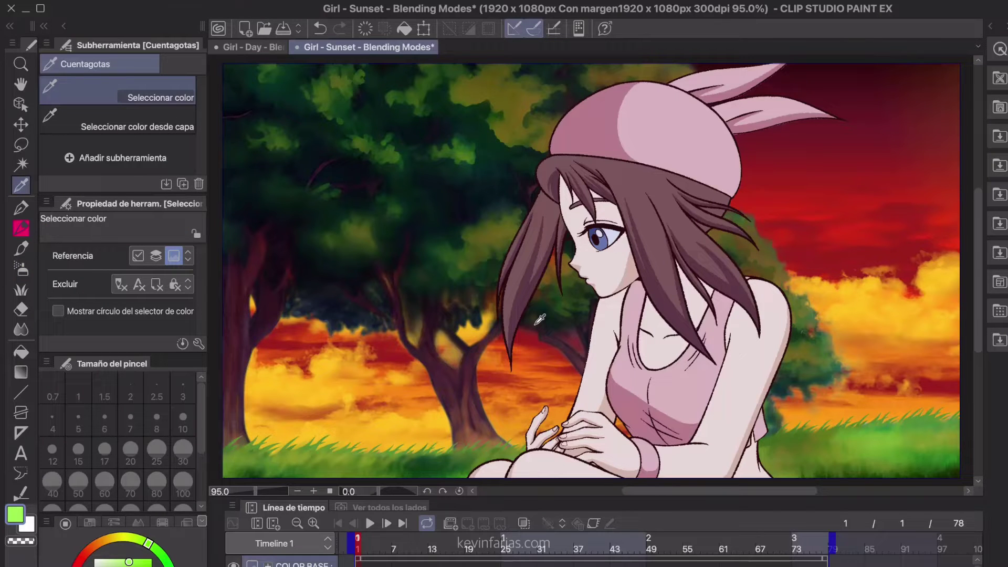
left_click(417, 390)
left_click(433, 409)
left_click(410, 388)
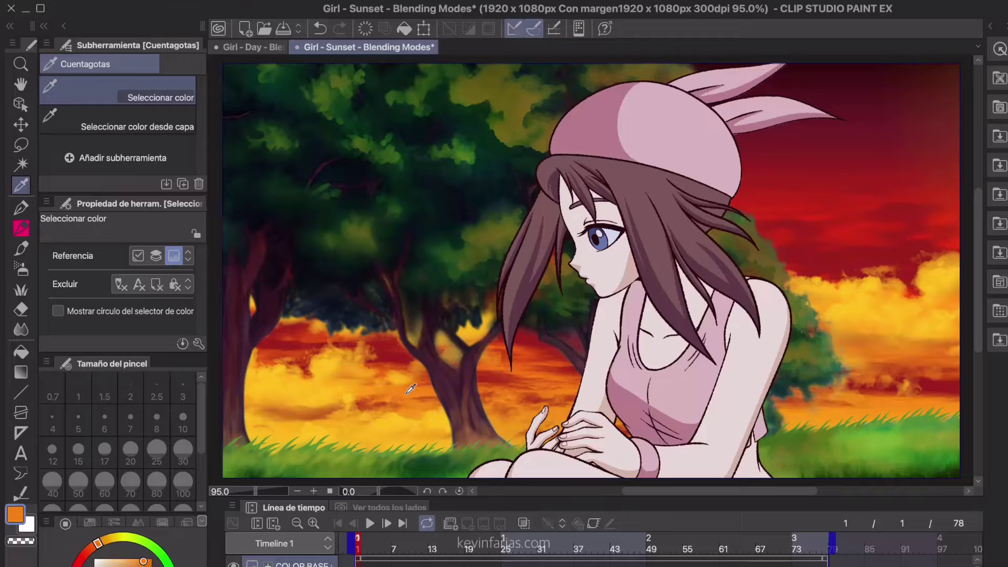
left_click(409, 387)
left_click(402, 31)
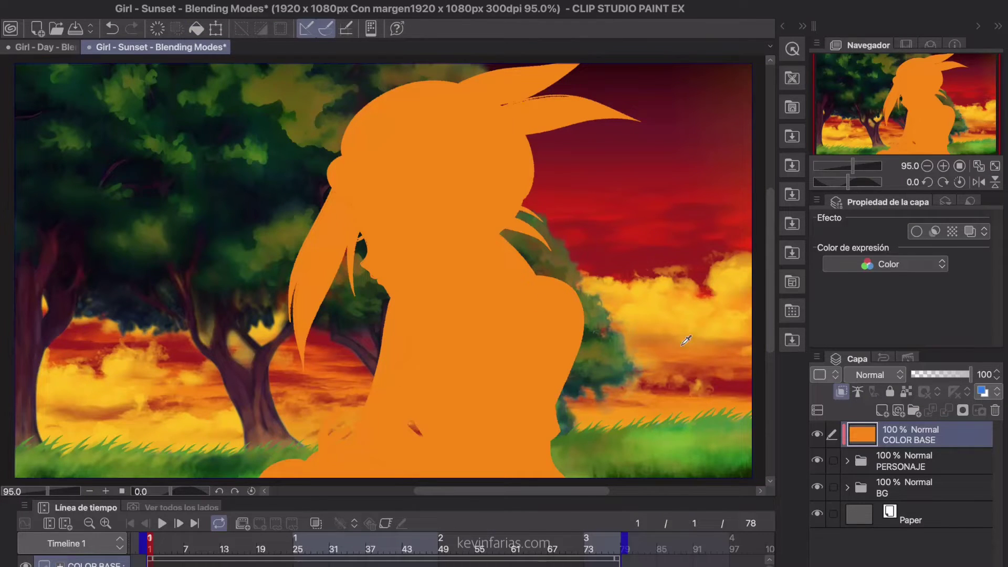
- Set the orange COLOR BASE layer's blending mode to Multiplicación and its opacity to 50%
left_click(867, 376)
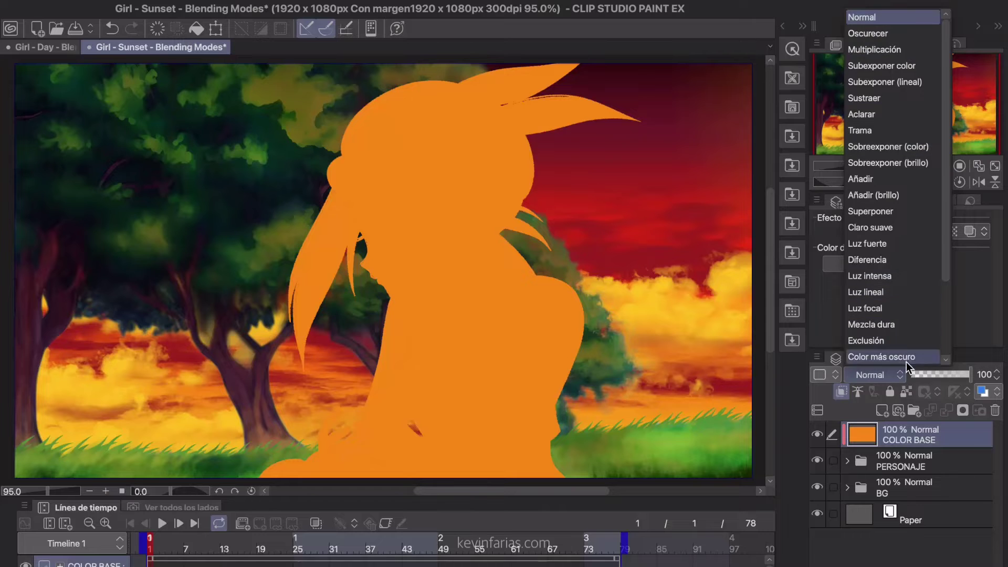
left_click(904, 49)
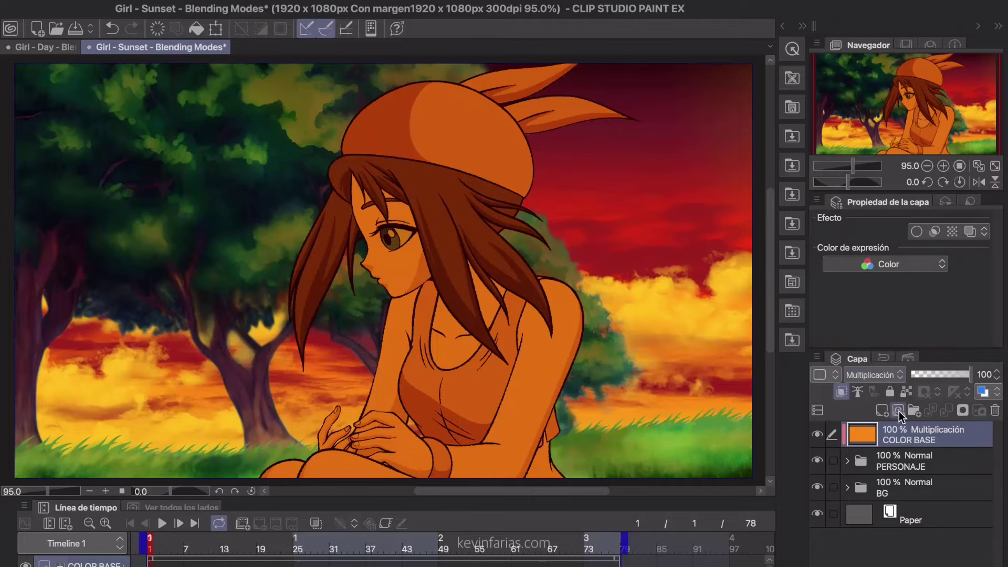
left_click(985, 374)
type("50")
key("Return")
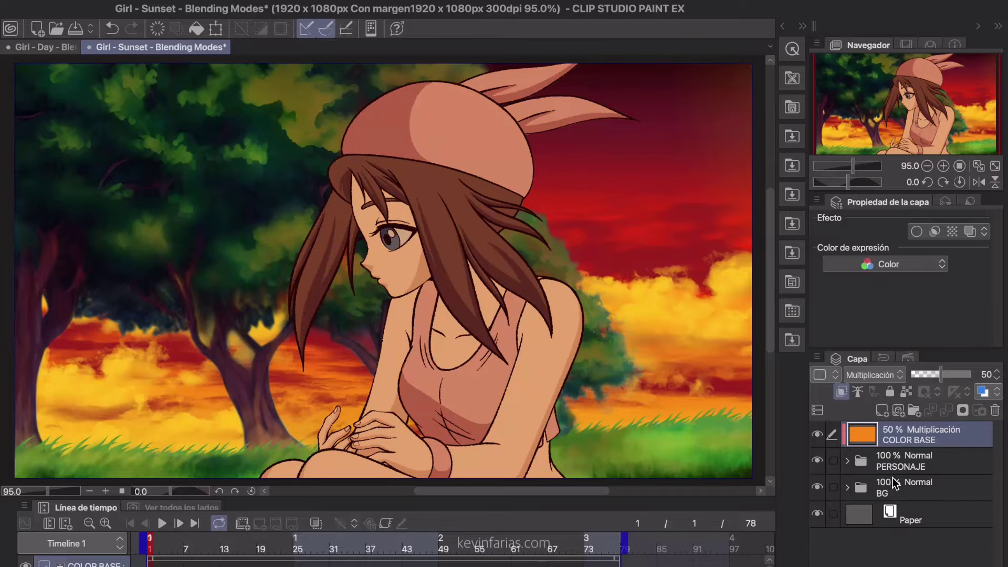
- Toggle the COLOR BASE layer's visibility to compare the character with and without the orange tint
left_click(817, 434)
left_click(817, 434)
left_click(817, 435)
left_click(817, 435)
left_click(817, 435)
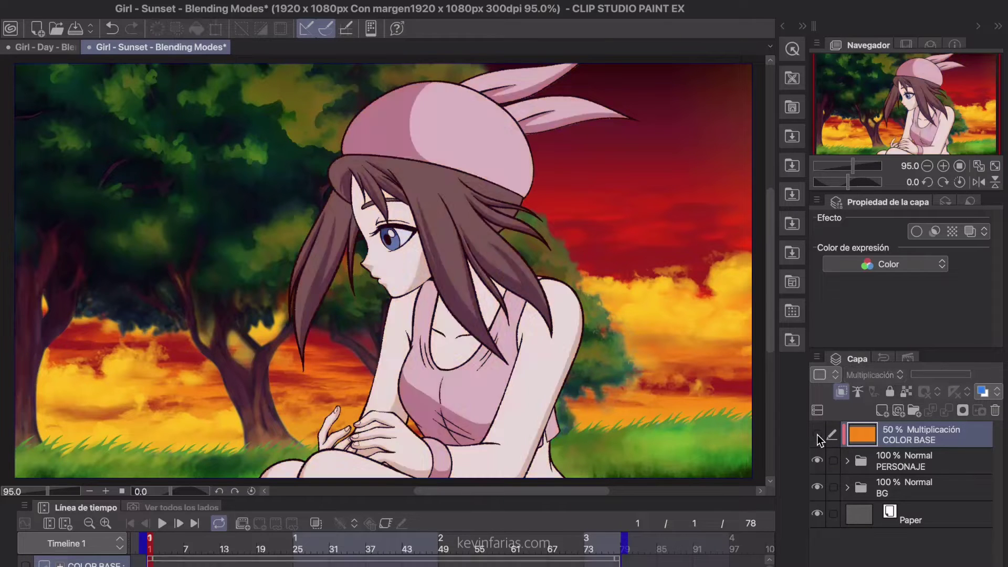
left_click(817, 435)
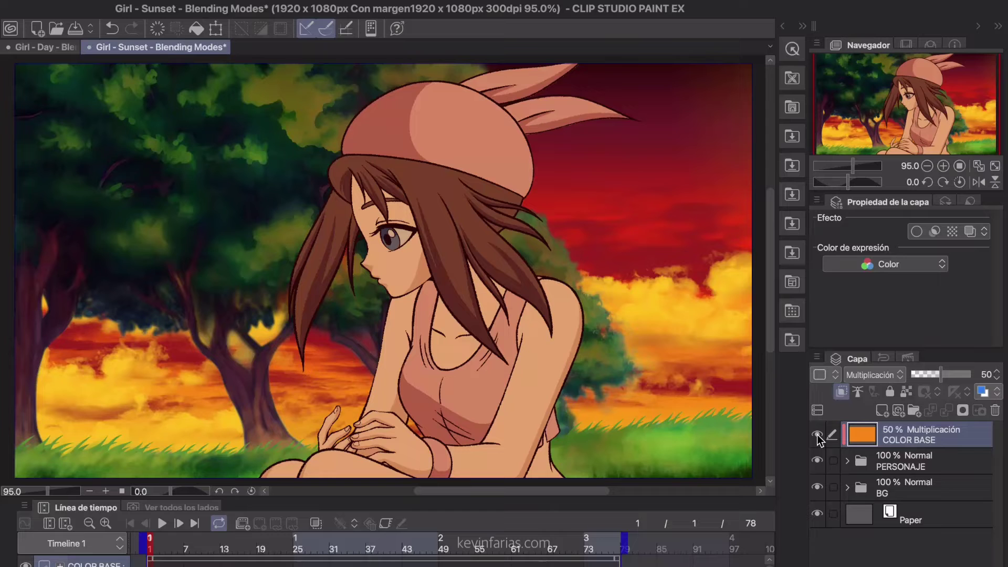
- Add a raster layer named SOMBRAS above the COLOR BASE layer
left_click(884, 412)
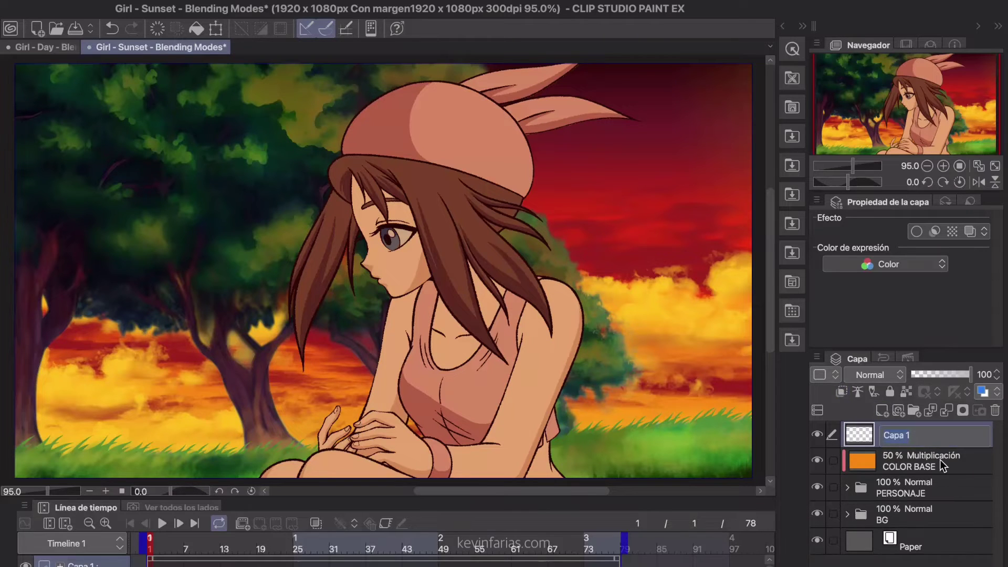
type("SOMBRAS")
key("Return")
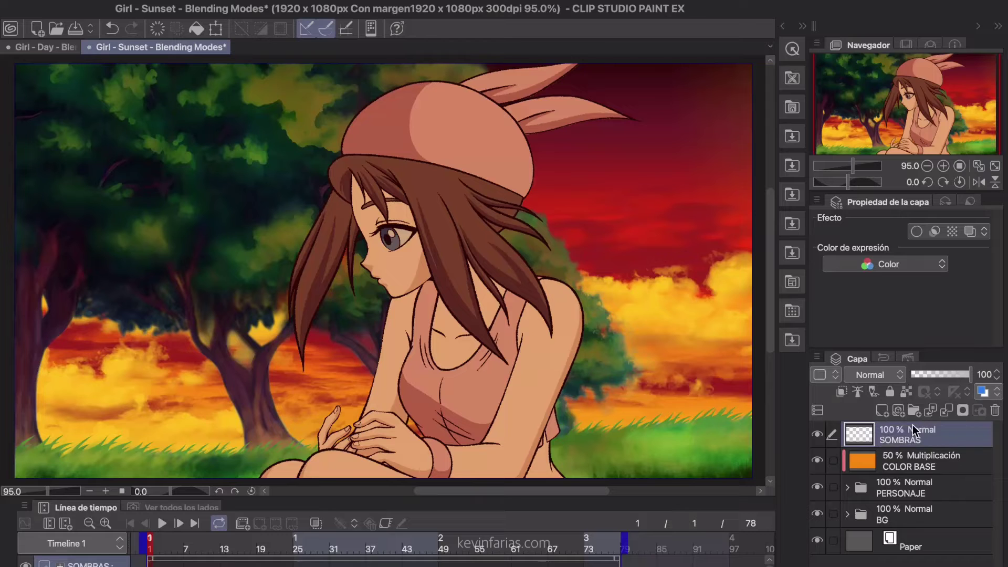
- Clip the SOMBRAS layer to the layer below and airbrush soft dark red shadows on the character's side facing the trees
left_click(846, 394)
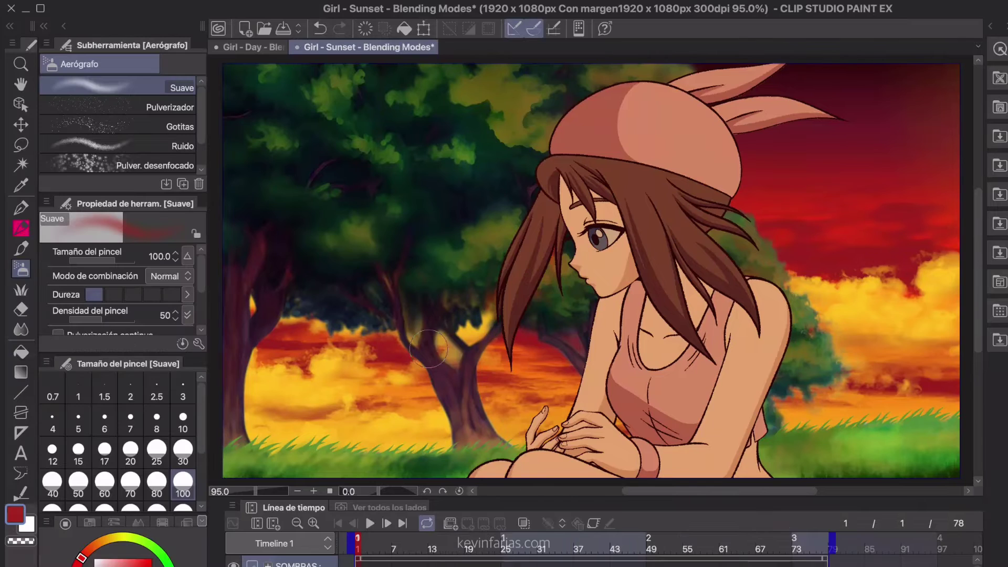
mouse_move(654, 428)
left_mouse_down()
mouse_move(556, 462)
mouse_move(682, 414)
left_mouse_up()
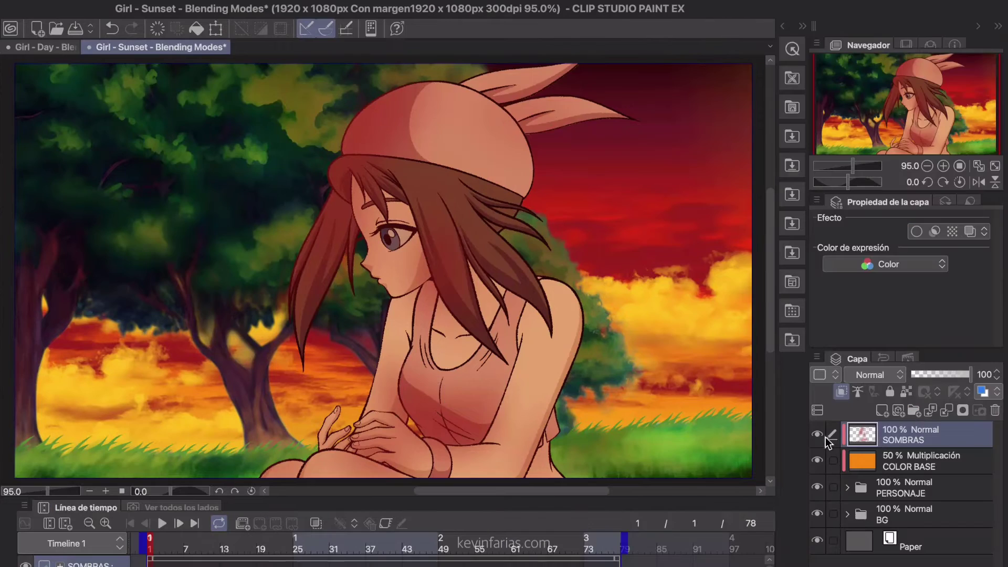
left_click(818, 433)
left_click(818, 433)
left_click(818, 434)
left_click(818, 434)
left_click(818, 434)
left_click(818, 434)
- Set the SOMBRAS layer's blending mode to Luz fuerte and compare the character with and without the shadows
left_click(886, 375)
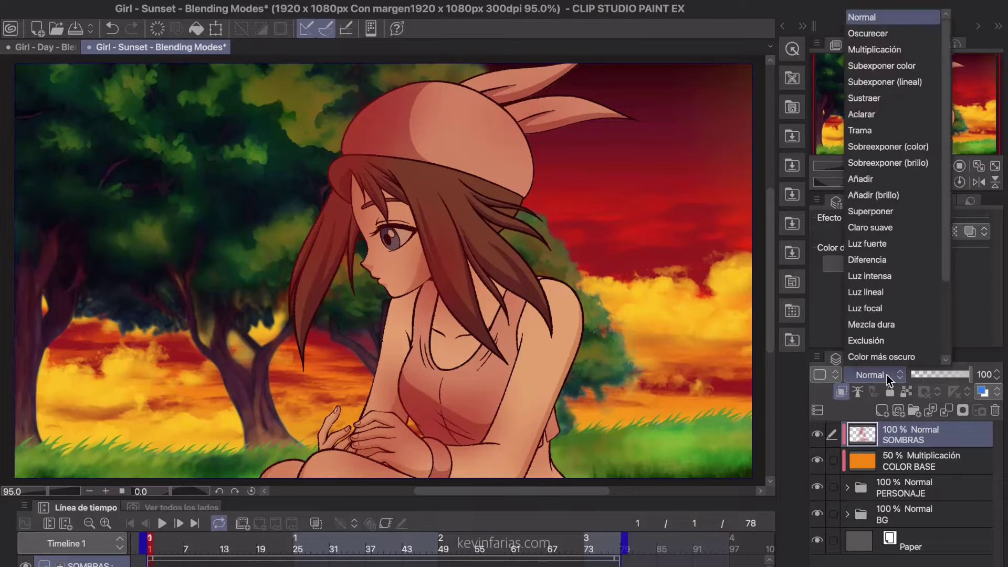
left_click(896, 244)
left_click(818, 434)
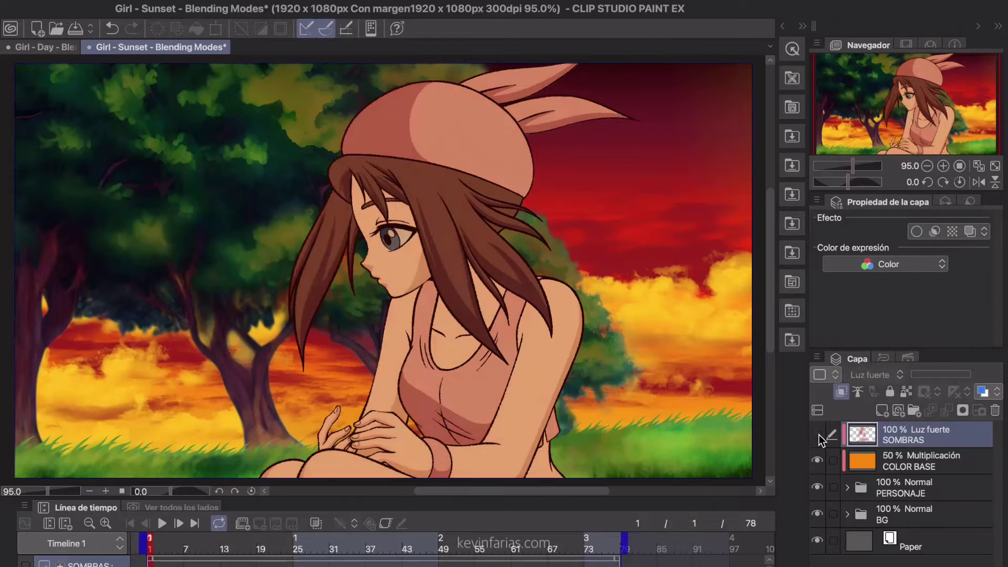
left_click(818, 433)
left_click(817, 434)
left_click(818, 433)
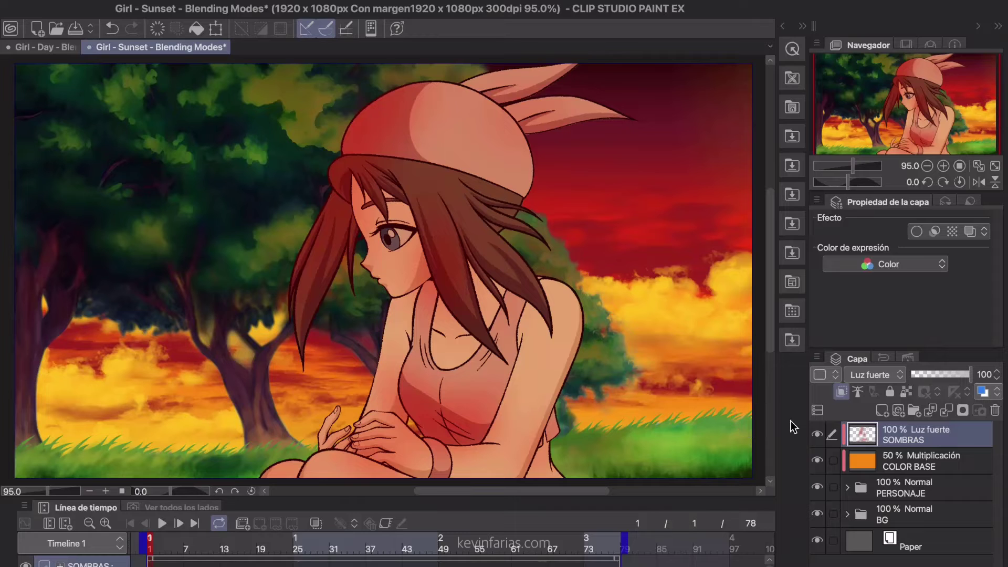
- Add a raster layer named BRILLOS above SOMBRAS and set its blending mode to Añadir (brillo)
left_click(881, 412)
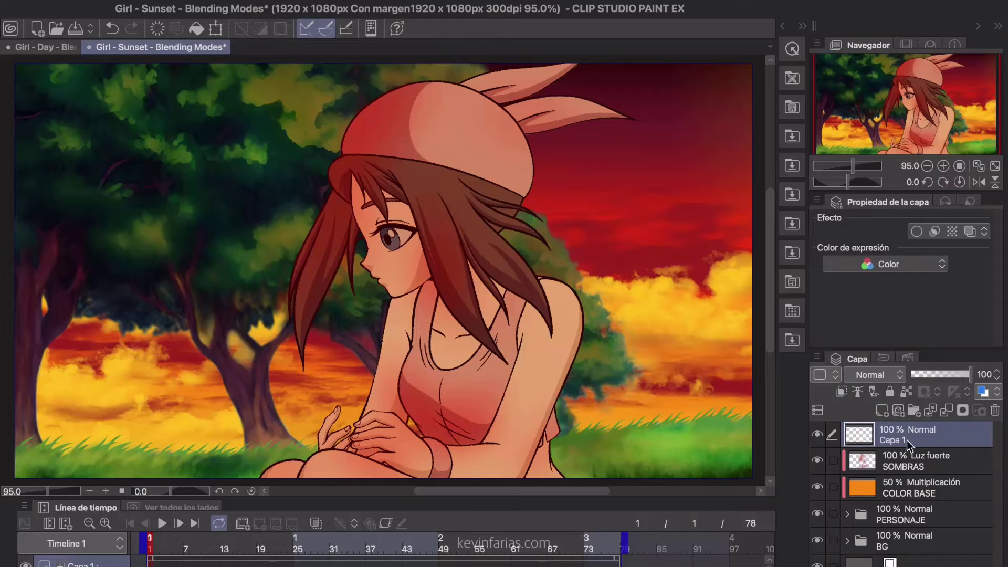
double_click(937, 438)
type("BRILLOS")
key("Return")
left_click(893, 374)
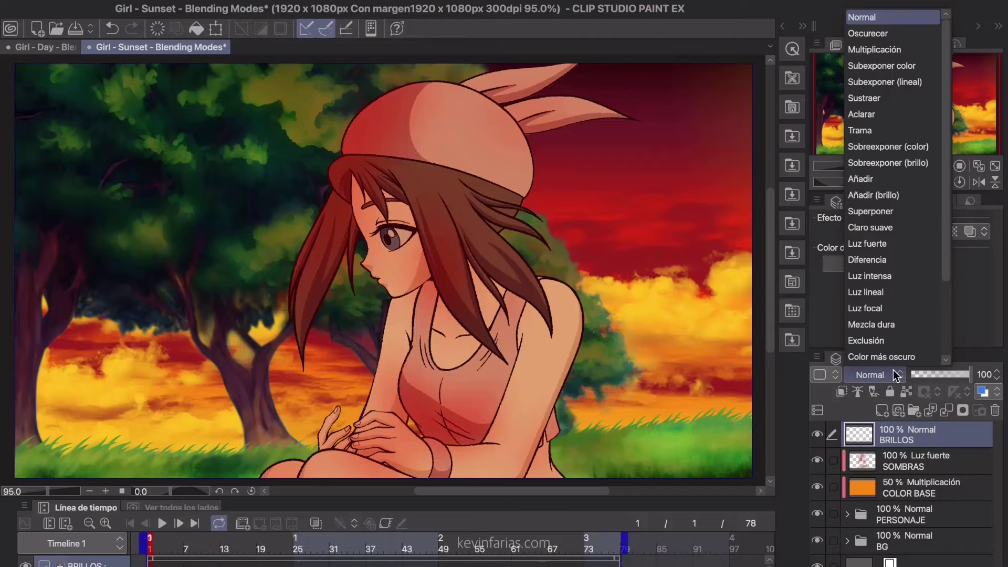
left_click(924, 192)
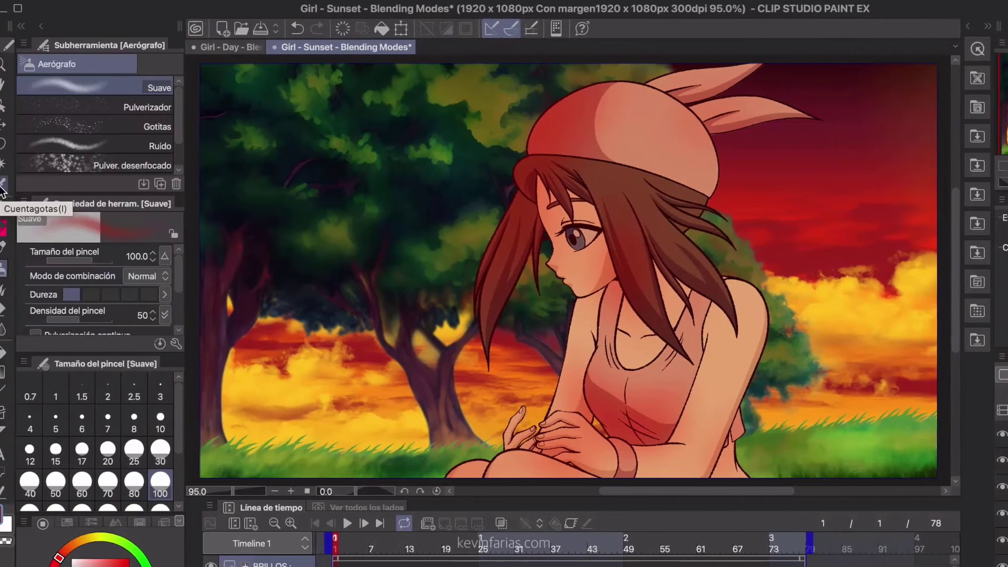
- Sample a yellow from the sunset clouds and airbrush soft highlights on the character's cap, arm and back with the Suave airbrush
left_click(2, 187)
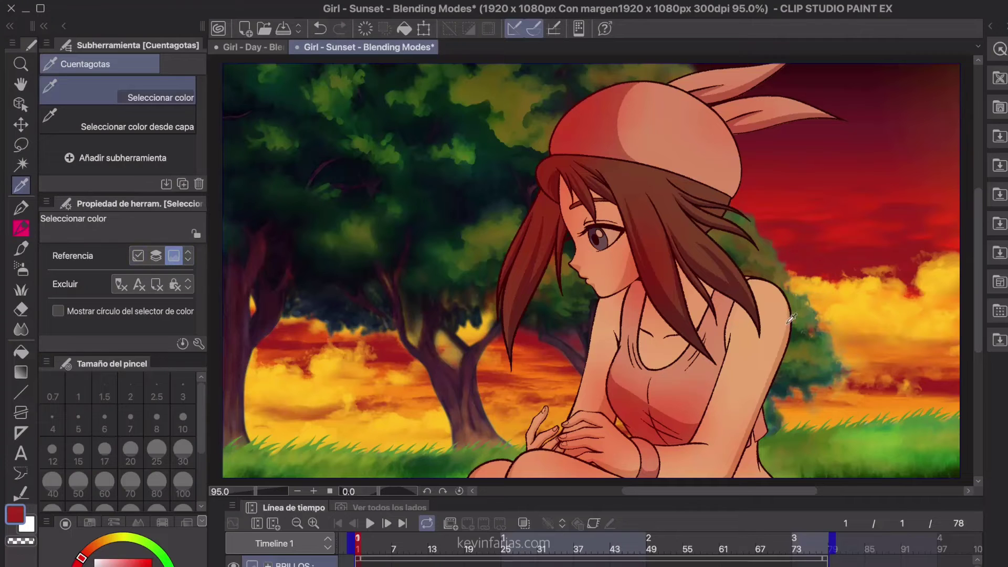
left_click(854, 280)
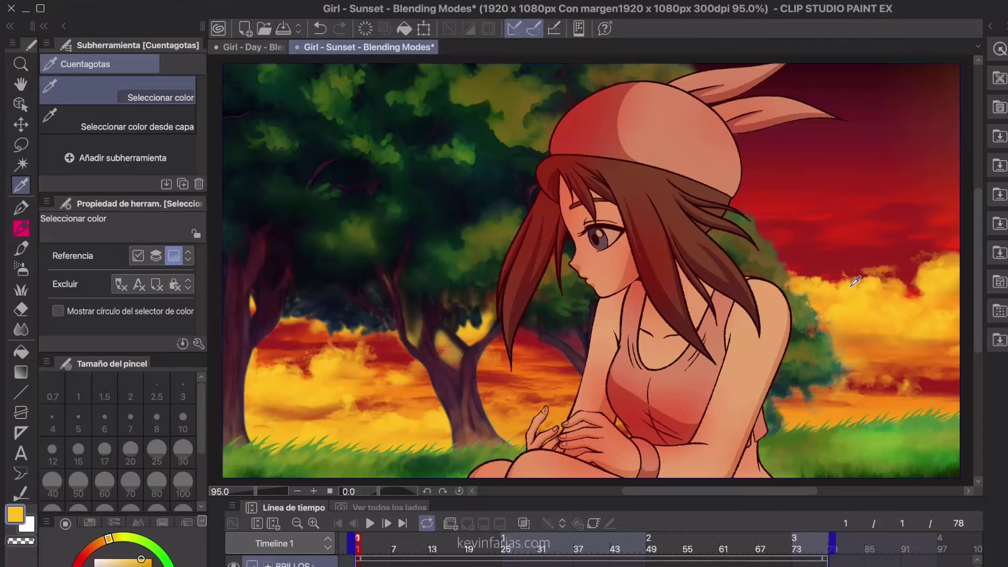
left_click(21, 269)
mouse_move(698, 131)
left_mouse_down()
mouse_move(730, 79)
mouse_move(724, 210)
mouse_move(603, 247)
mouse_move(735, 415)
mouse_move(707, 172)
mouse_move(735, 378)
mouse_move(604, 241)
mouse_move(585, 420)
mouse_move(525, 467)
left_mouse_up()
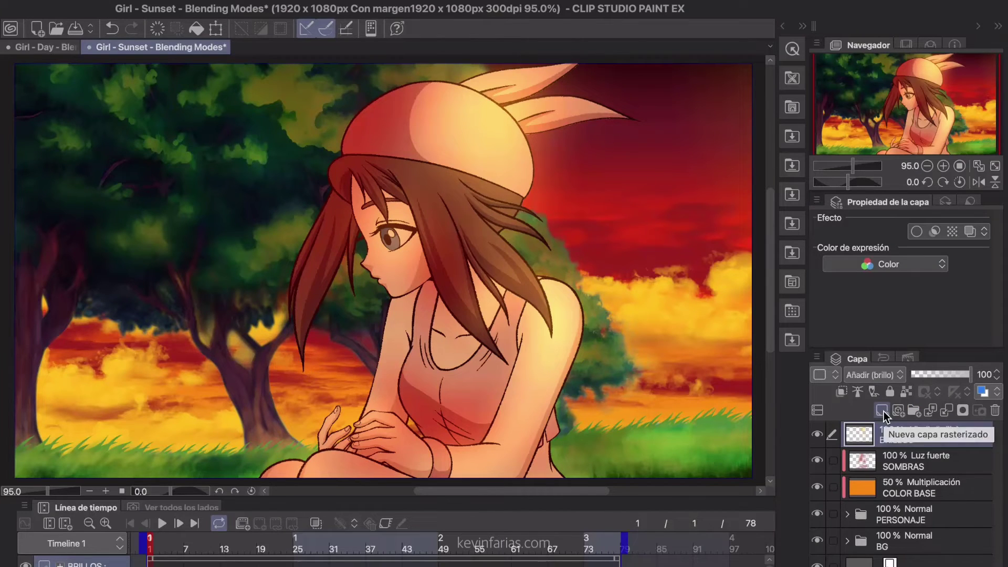
- Add a raster layer named AMBIENTE above BRILLOS and set its blending mode to Claro suave
left_click(884, 415)
double_click(904, 439)
type("AMBIENTE")
key("Return")
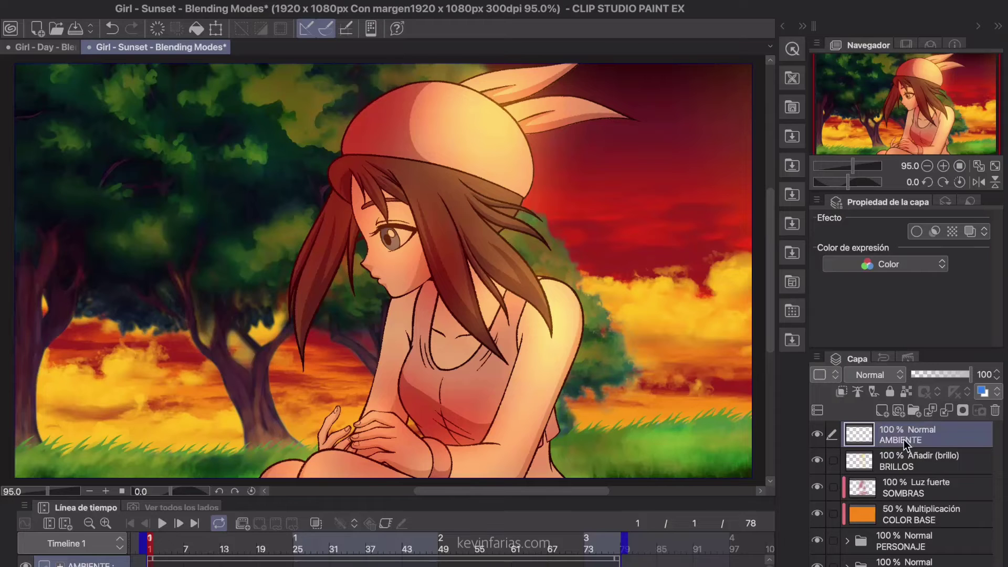
left_click(887, 374)
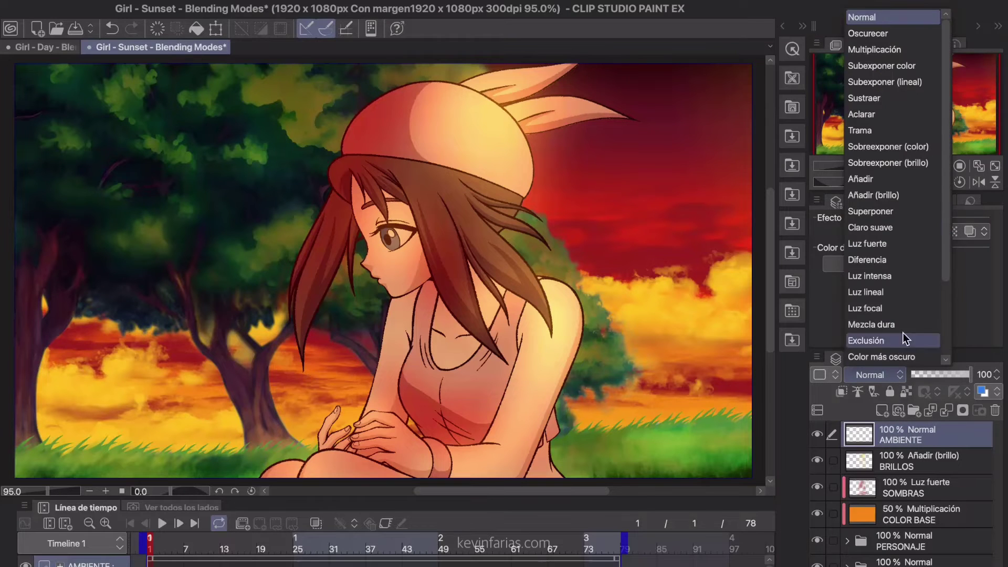
left_click(899, 227)
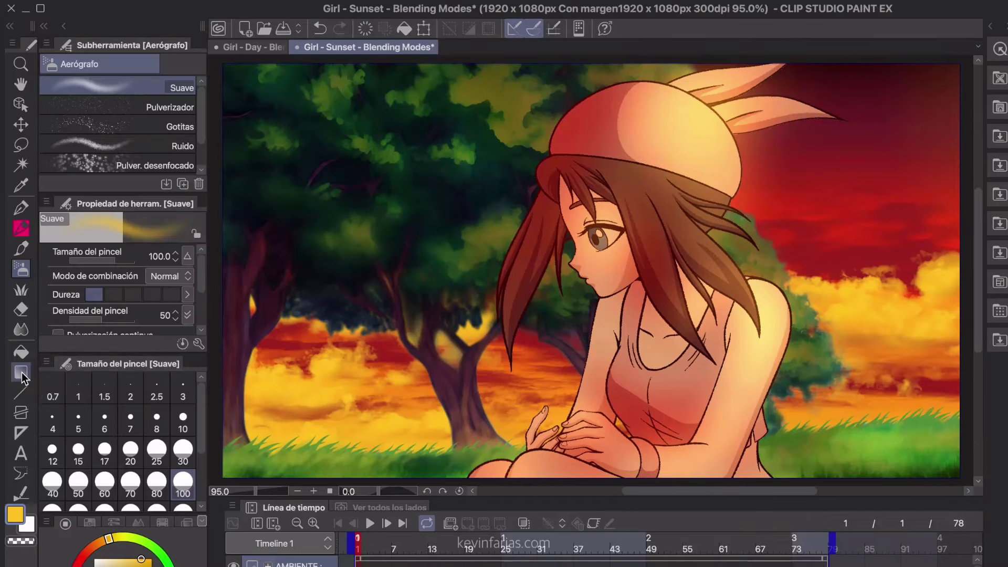
- Fill the AMBIENTE layer with a diagonal Brillo anochecer gradient, dark over the trees and bright towards the sky, and compare the scene without it
left_click(21, 372)
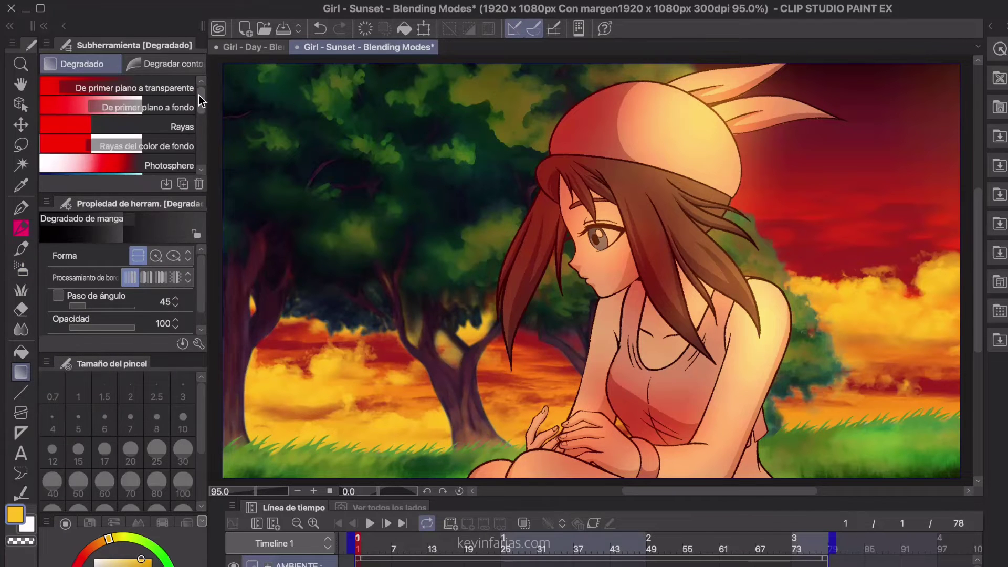
left_click_drag(199, 96, 200, 131)
left_click(95, 112)
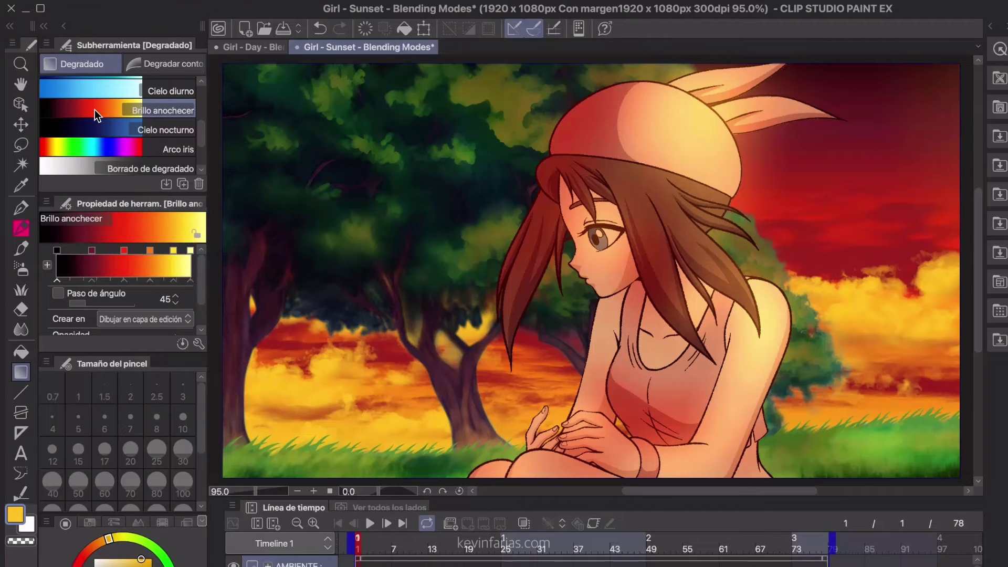
left_click_drag(390, 383, 825, 129)
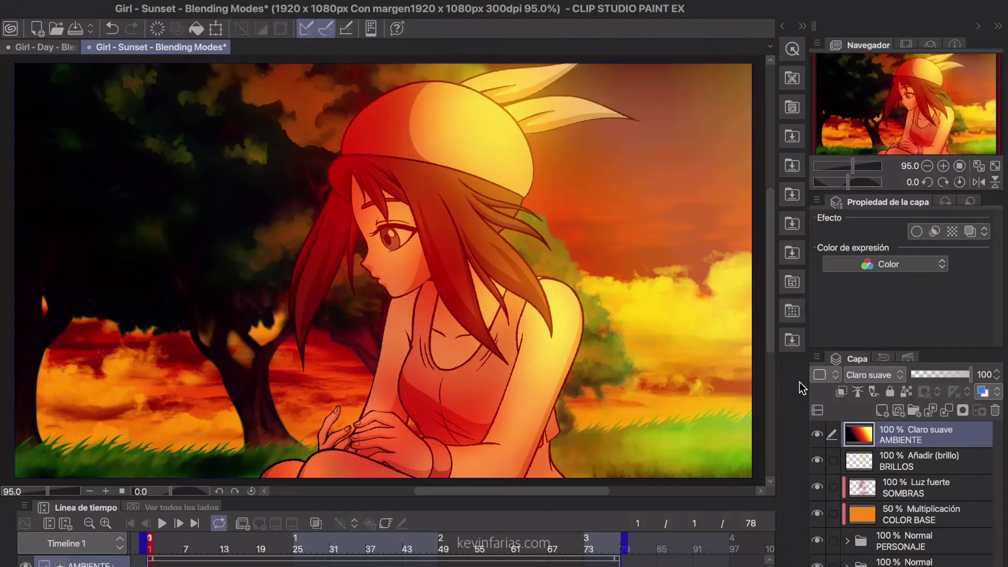
left_click(814, 426)
left_click(814, 426)
left_click(814, 426)
left_click(814, 427)
key("Return")
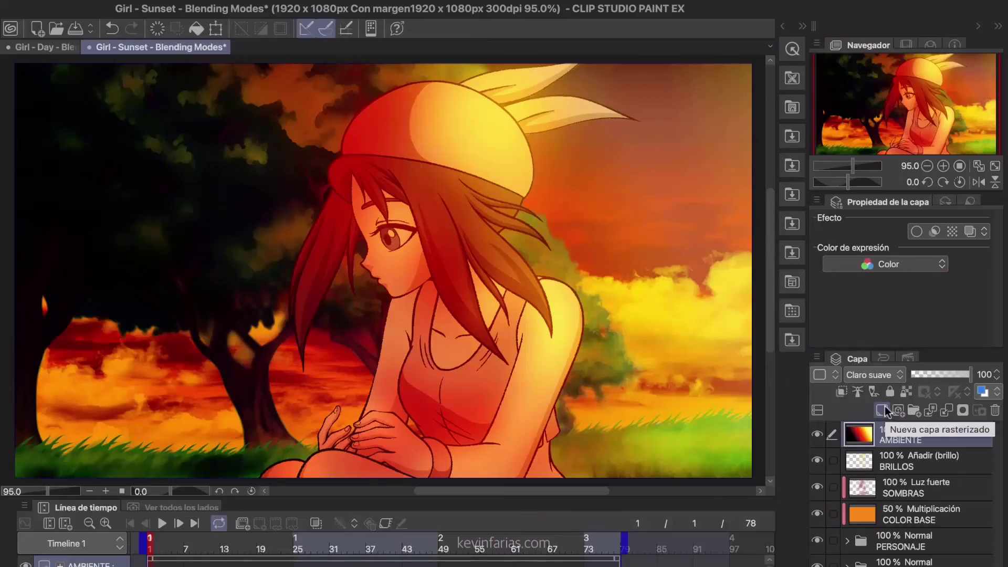
- Add a raster layer named RUIDO above AMBIENTE and set its blending mode to Superponer
left_click(884, 409)
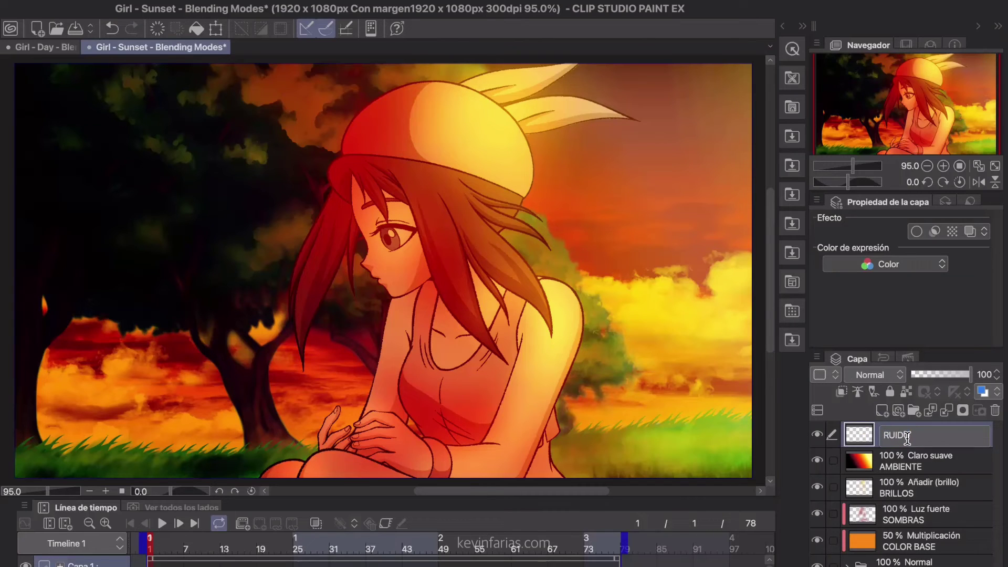
key("Return")
left_click(879, 378)
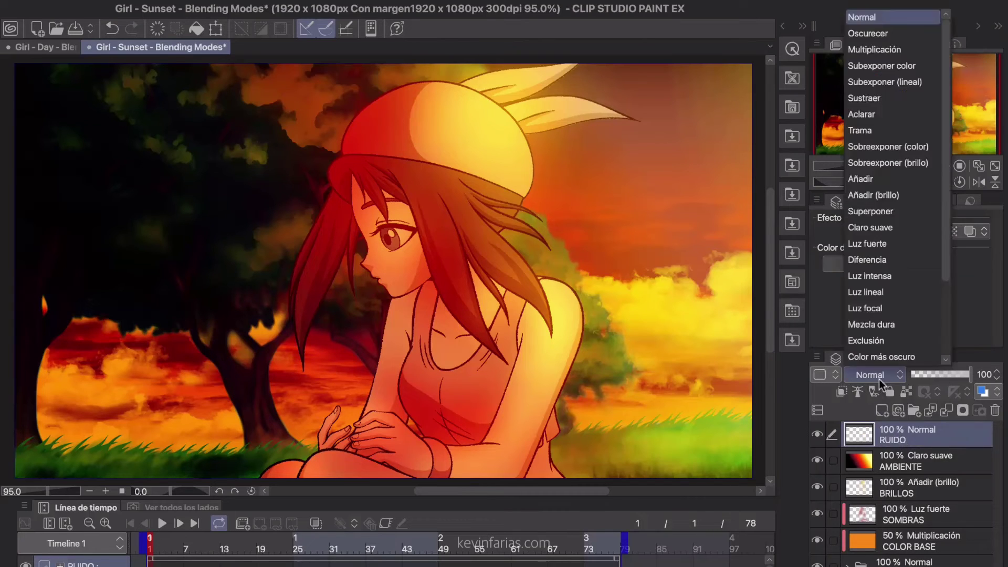
left_click(915, 209)
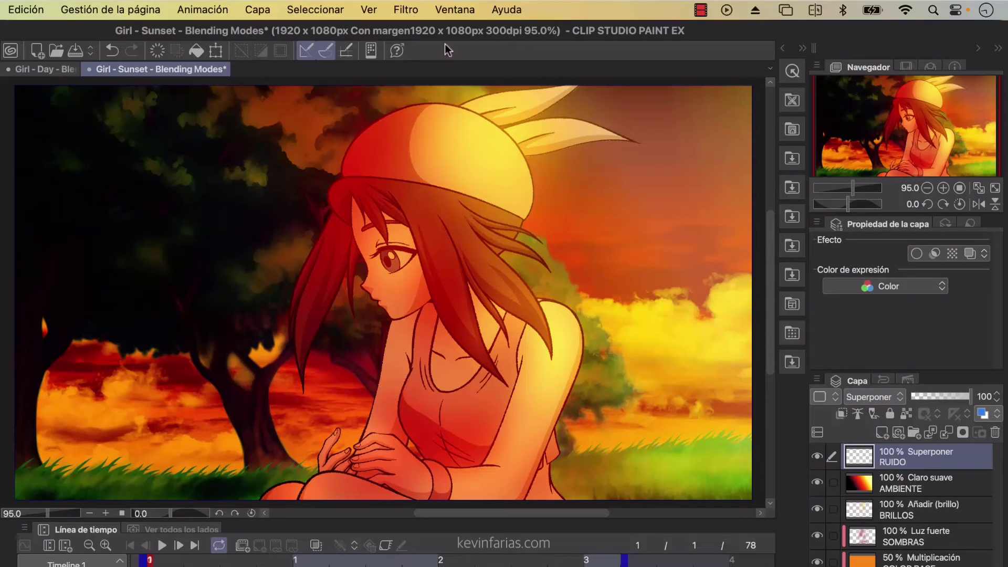
- Render Perlin noise on the RUIDO layer with a scale of 2
left_click(410, 11)
mouse_move(420, 122)
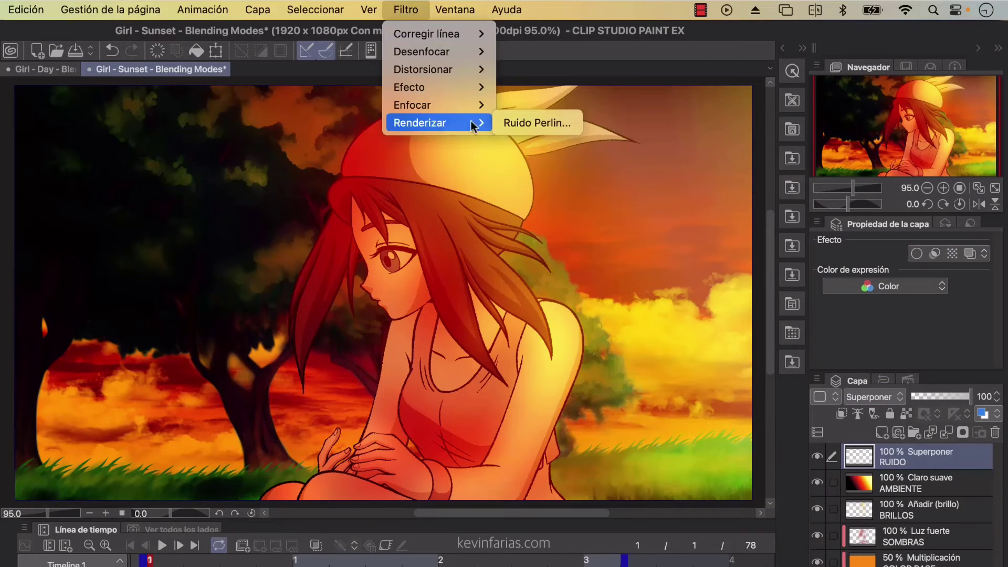
left_click(535, 123)
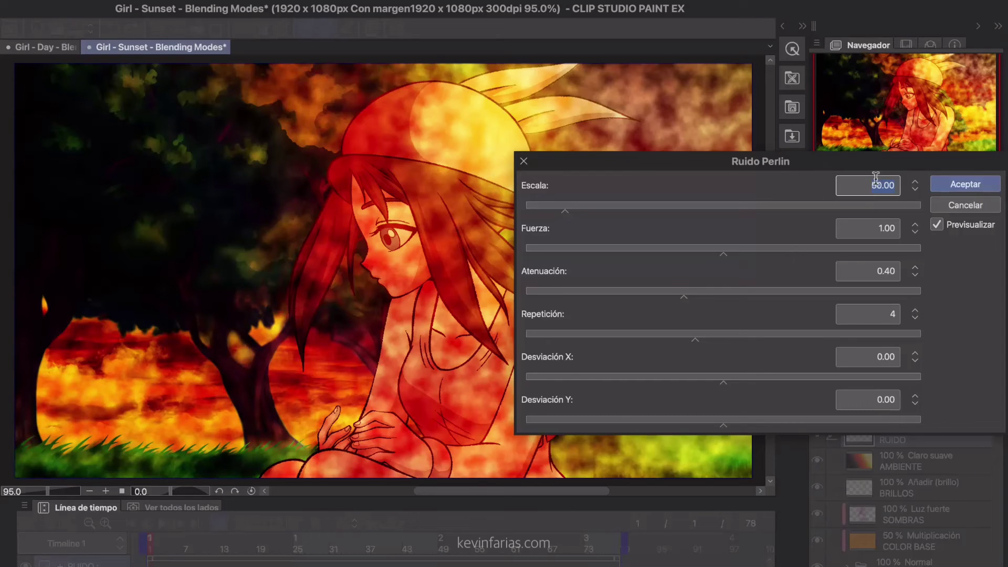
type("5")
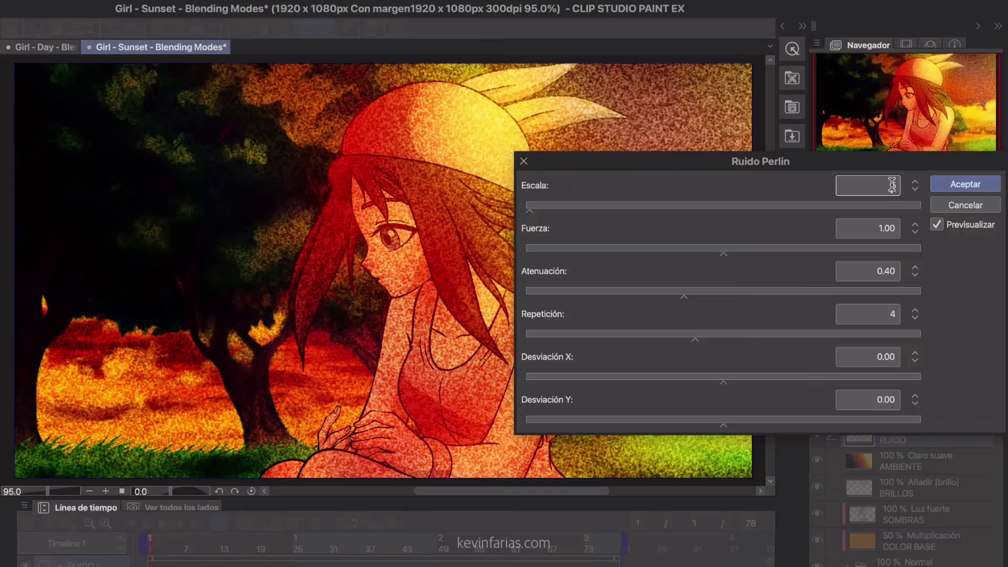
key("BackSpace")
type("25")
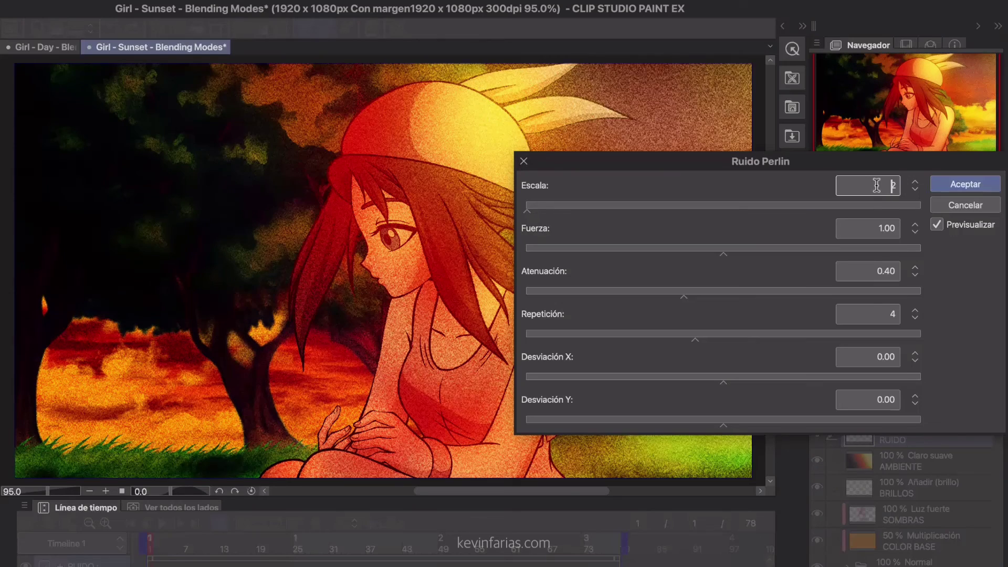
left_click(965, 183)
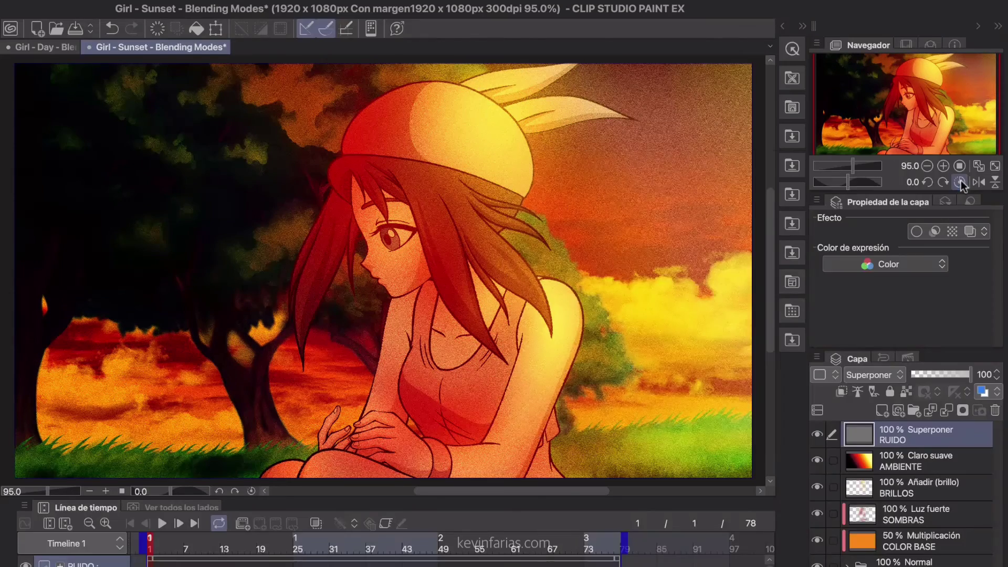
- Set the RUIDO layer's opacity to 50% and play the animation to review the sunset scene
type("50")
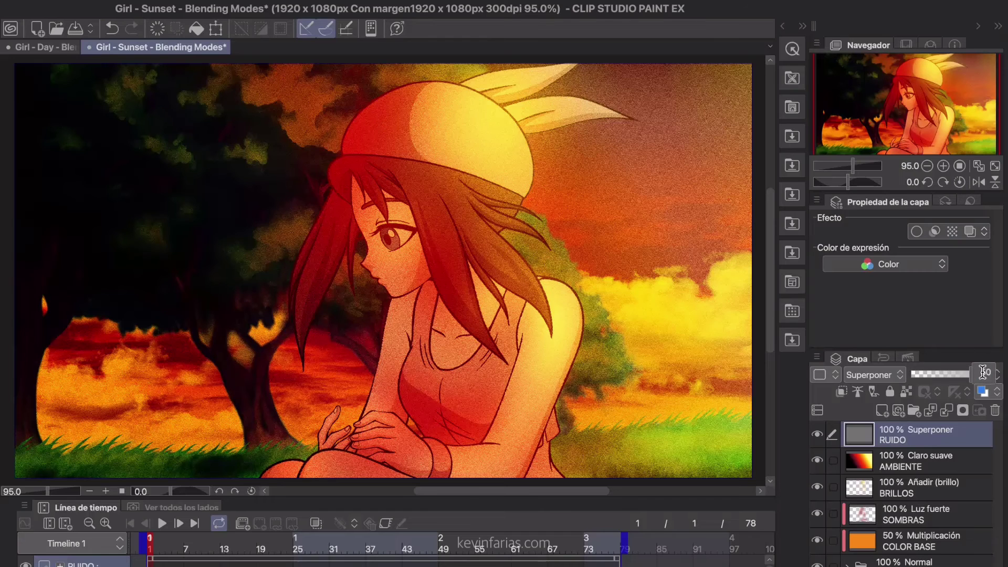
key("Return")
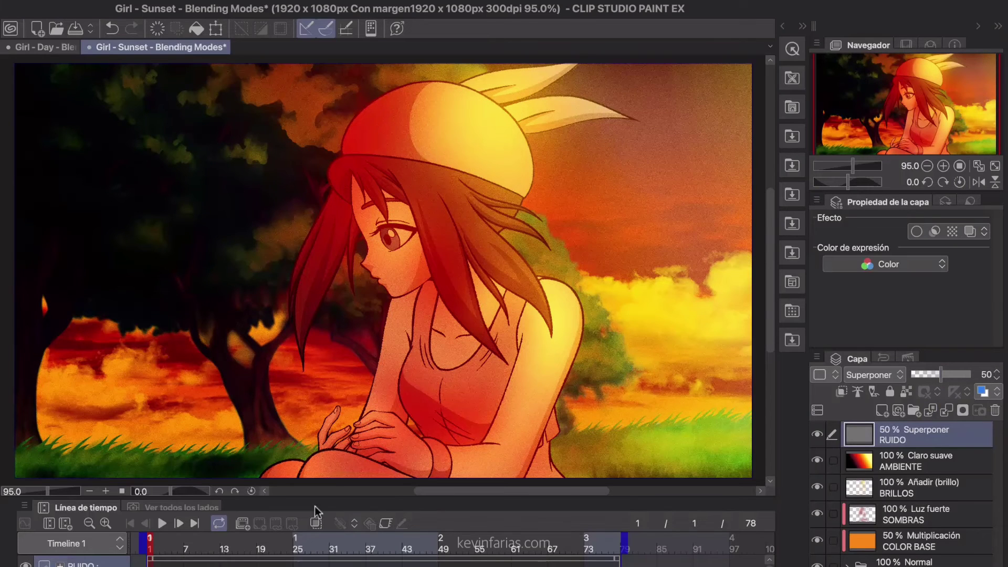
left_click(163, 524)
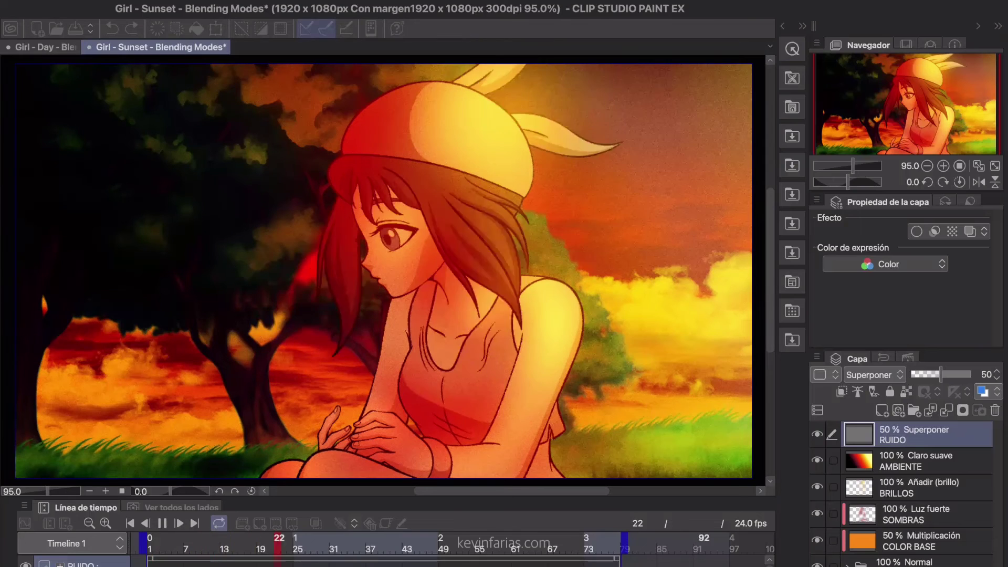